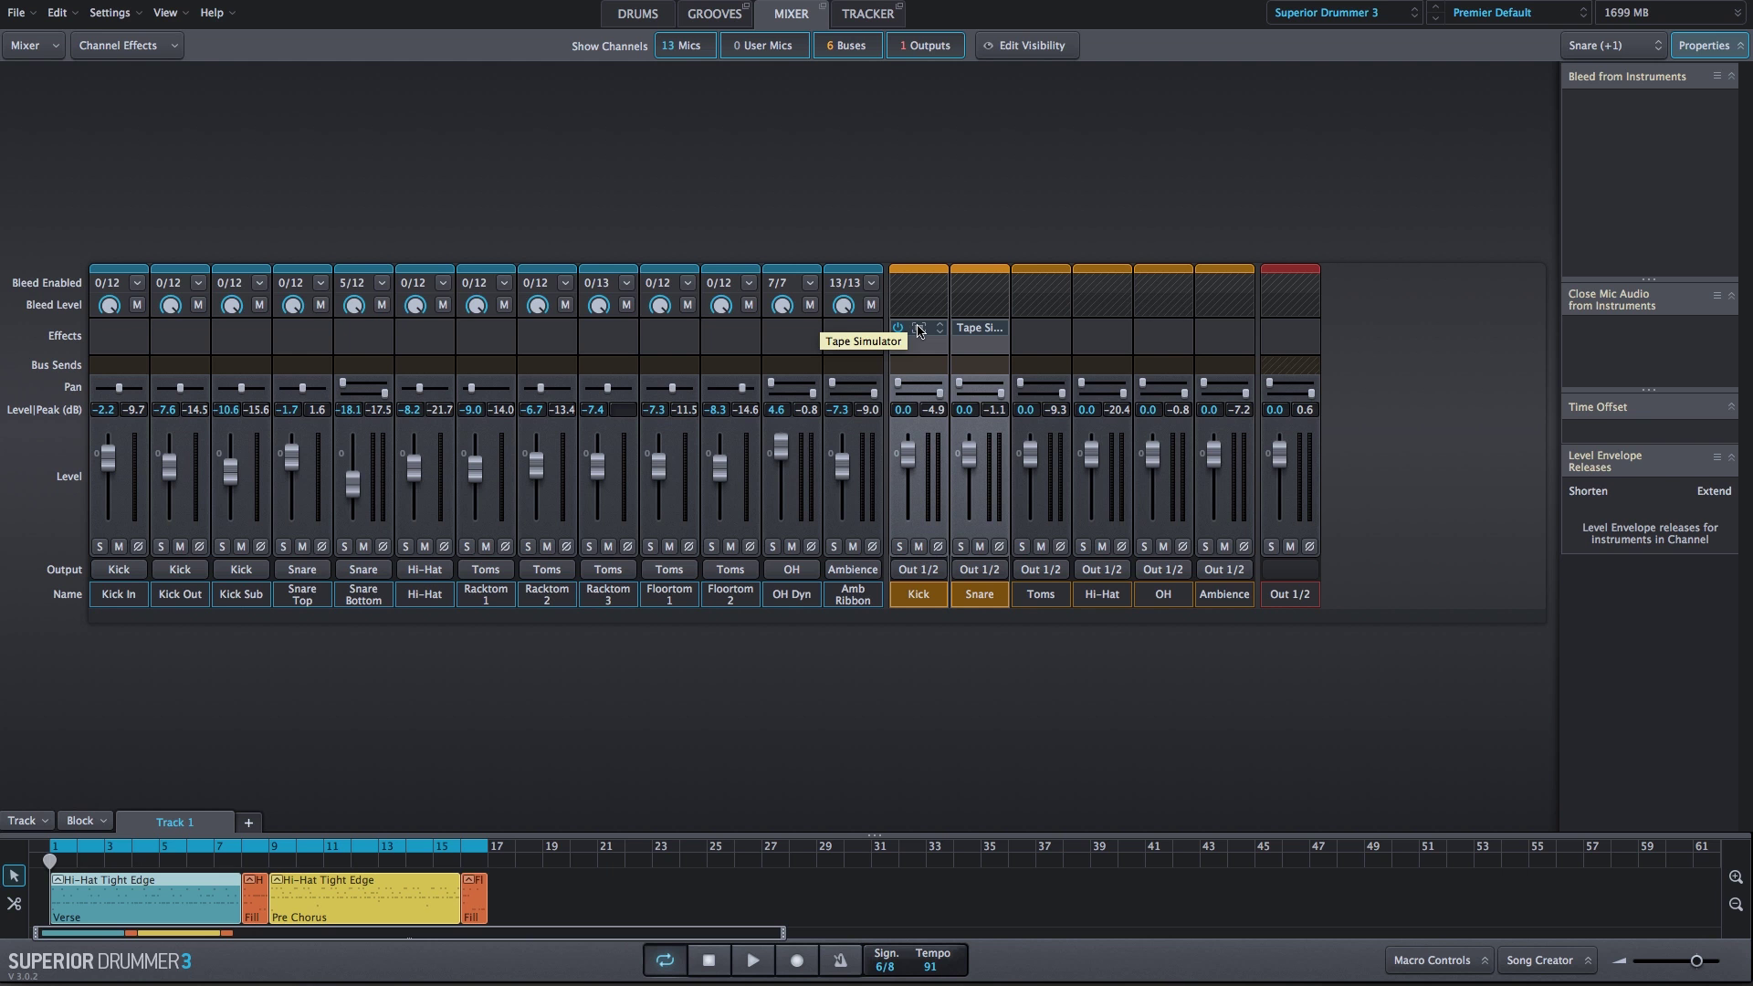
- After checking the Kick and Snare Tape Simulators, insert a Tape Simulator on Out 1/2 (Drive 10.0 dB, Out -5.0 dB)
click(919, 329)
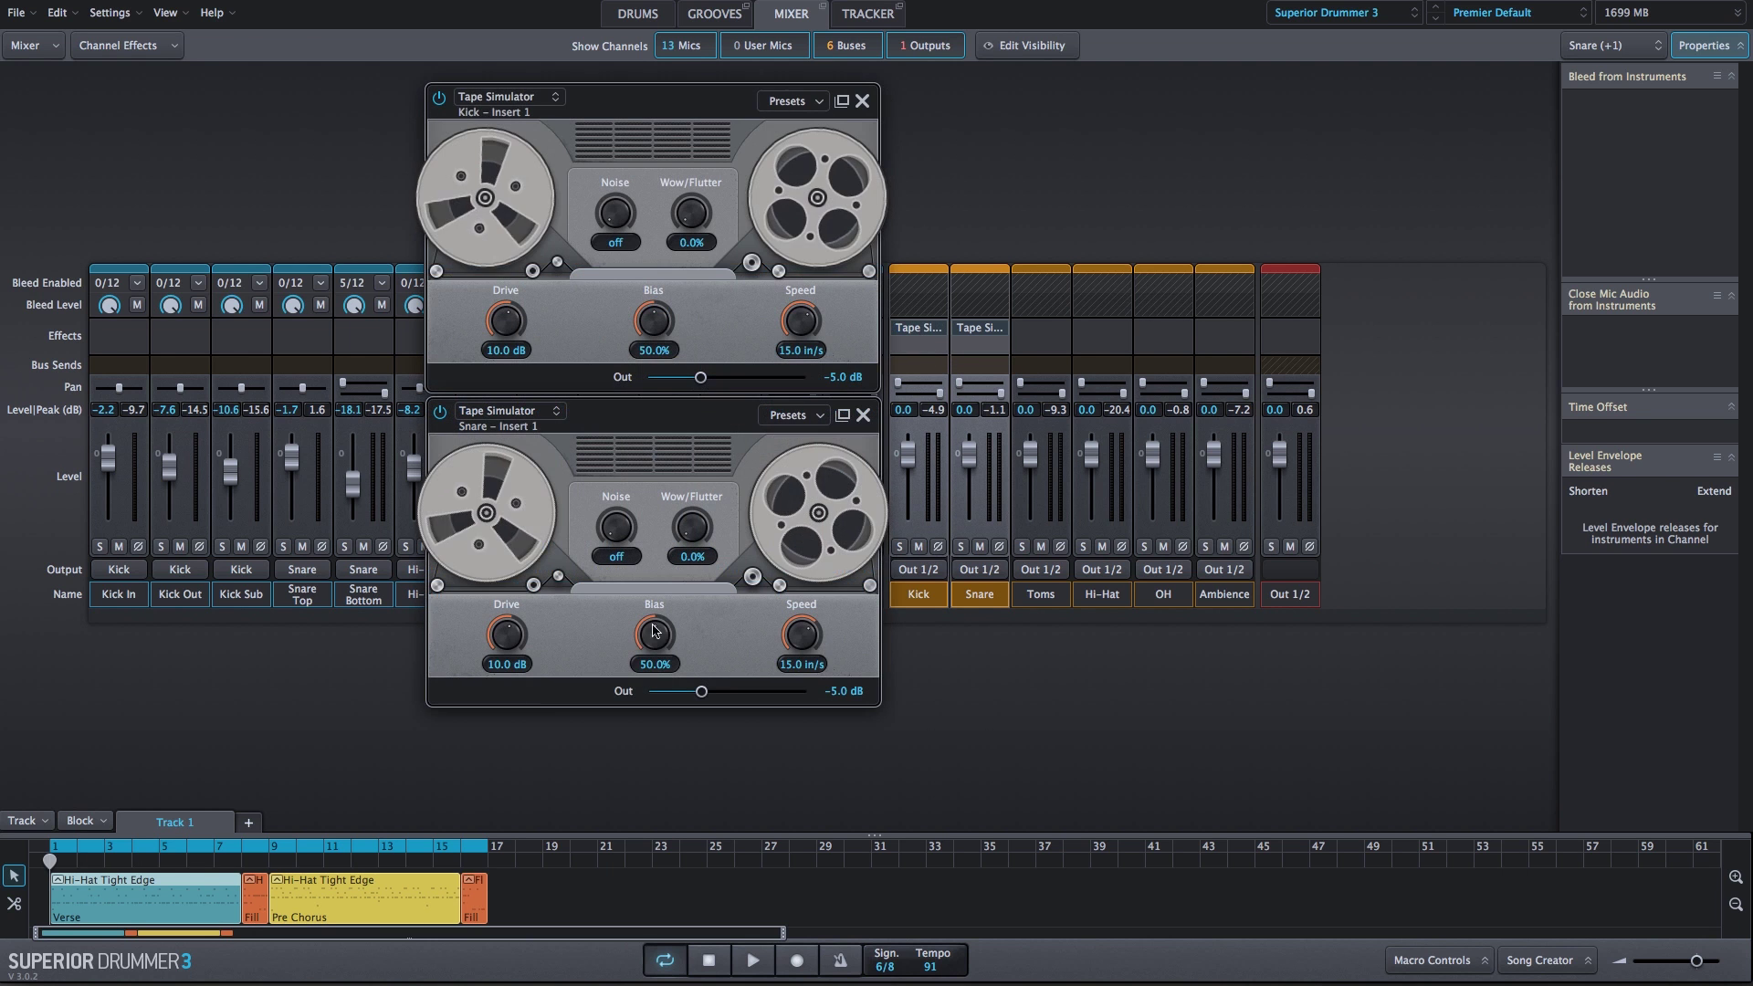
click(724, 708)
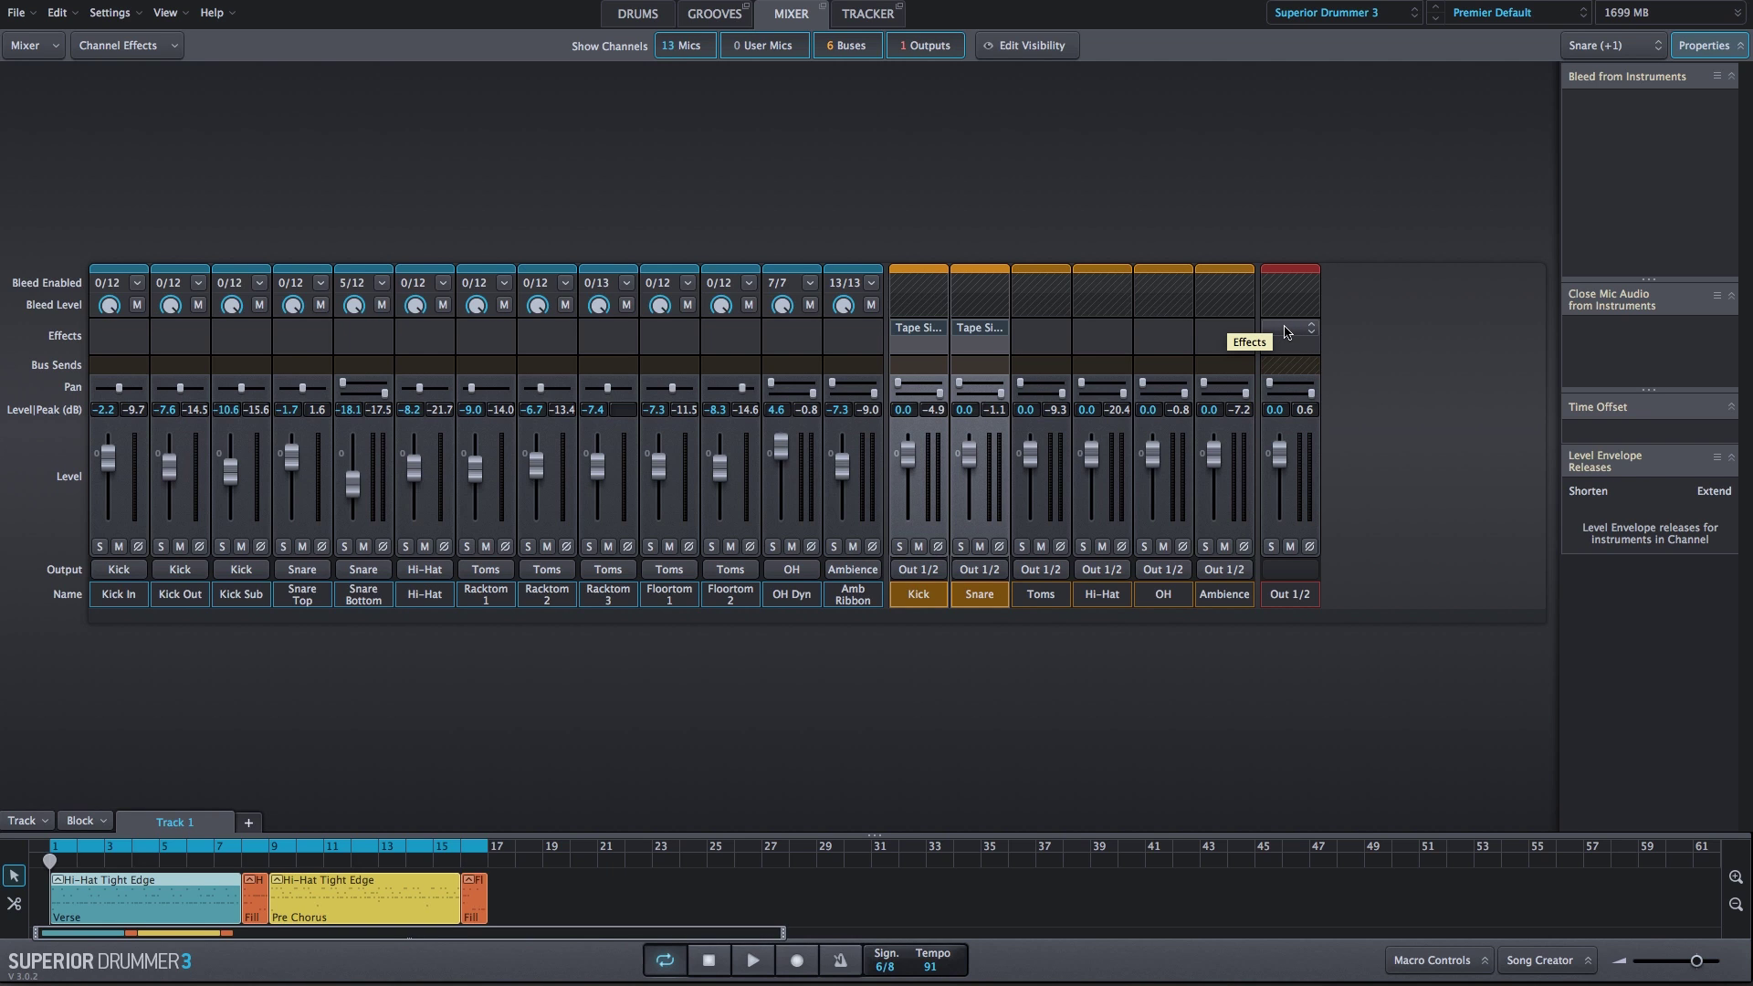
click(1287, 331)
mouse_move(1290, 376)
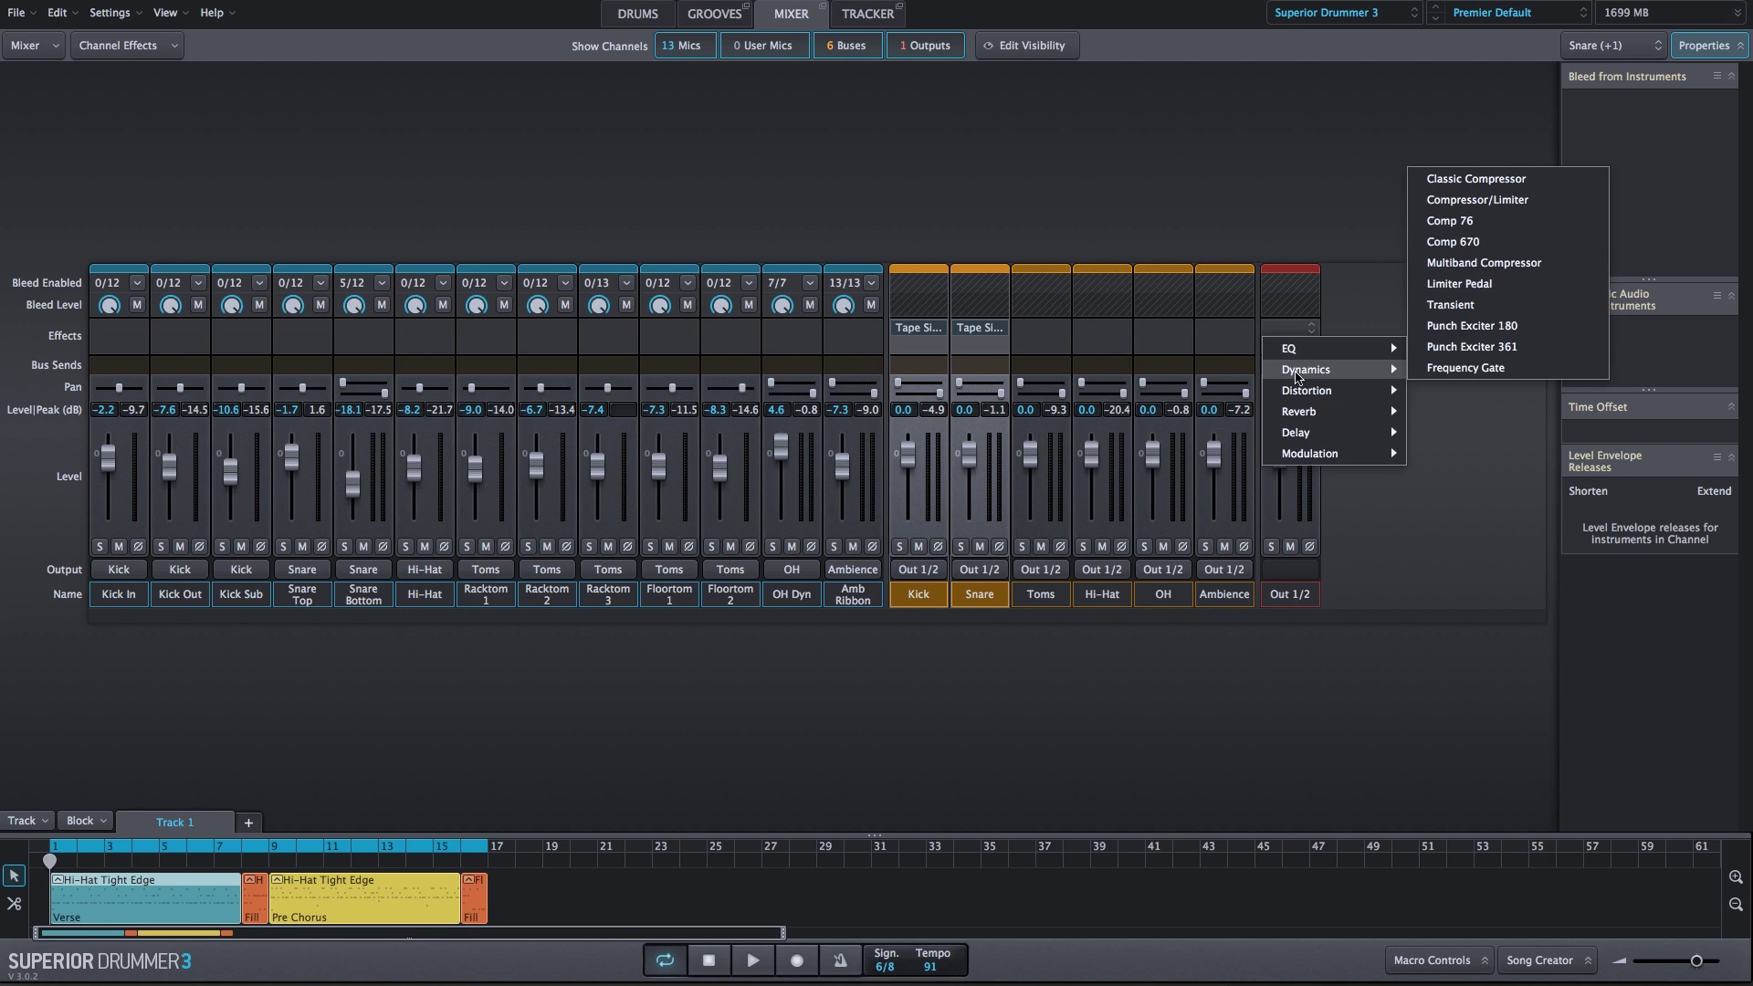
click(1457, 307)
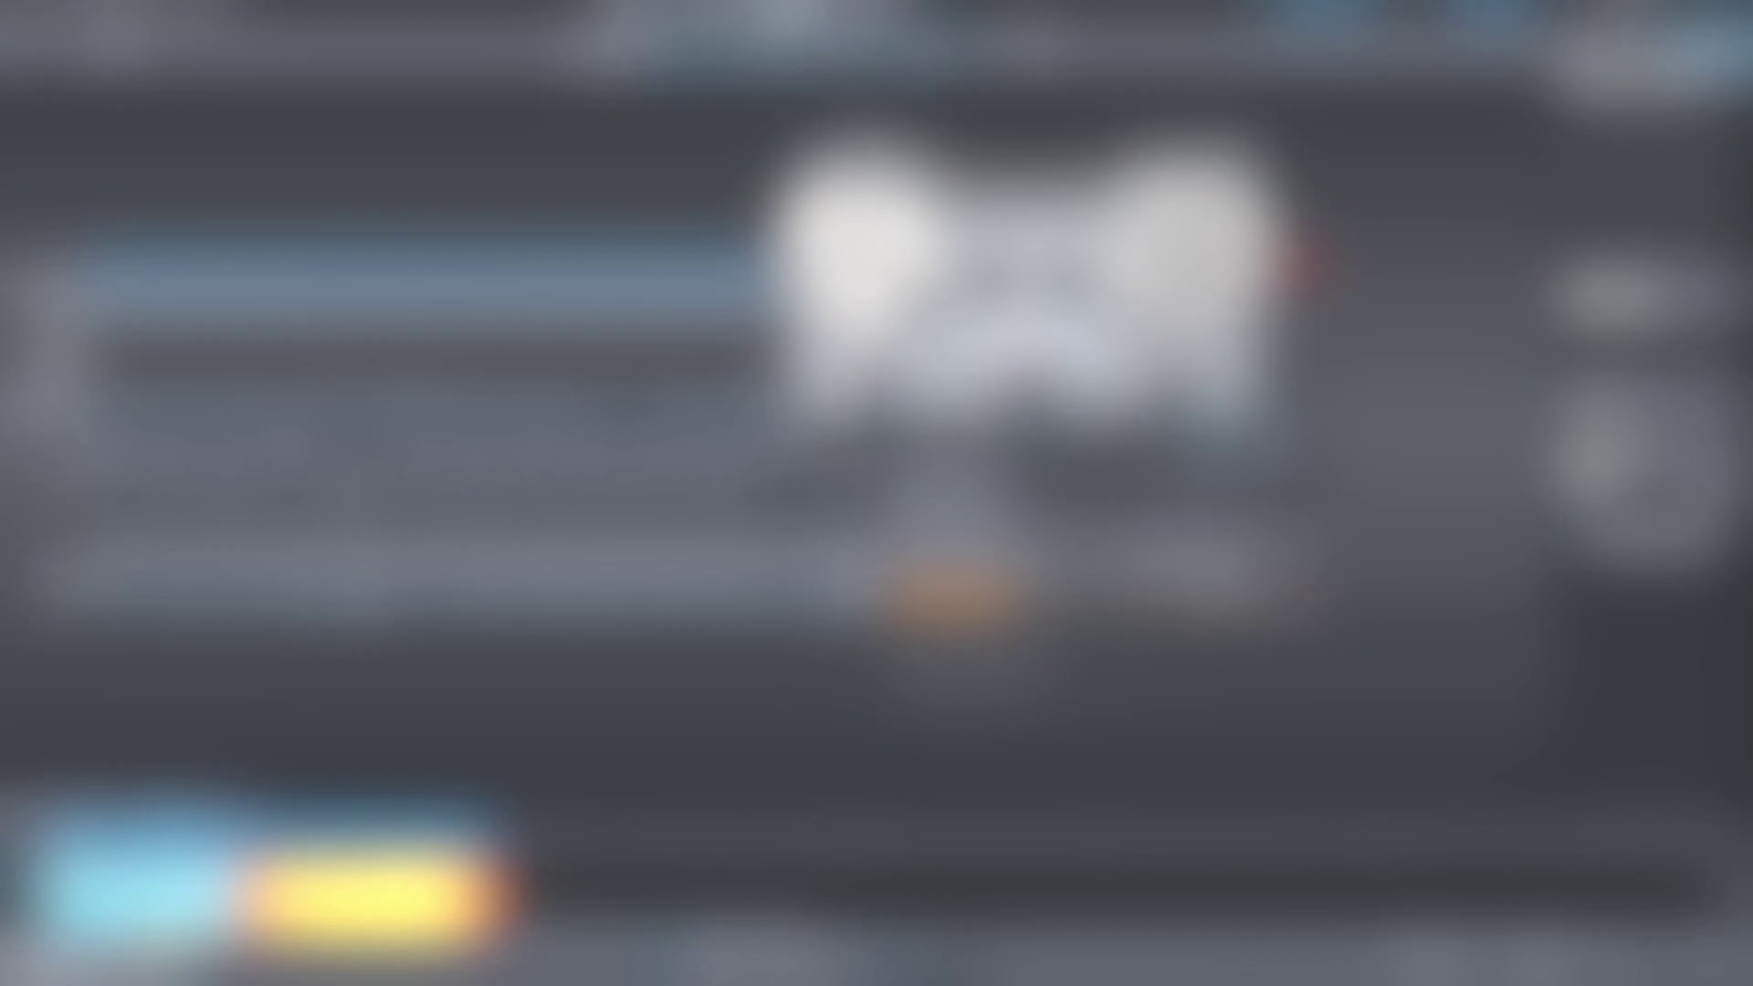
- Bind the Out 1/2 Tape Simulator's Drive knob to Macro Parameter 1 (0.0–18.0 dB range)
right_click(878, 386)
mouse_move(977, 508)
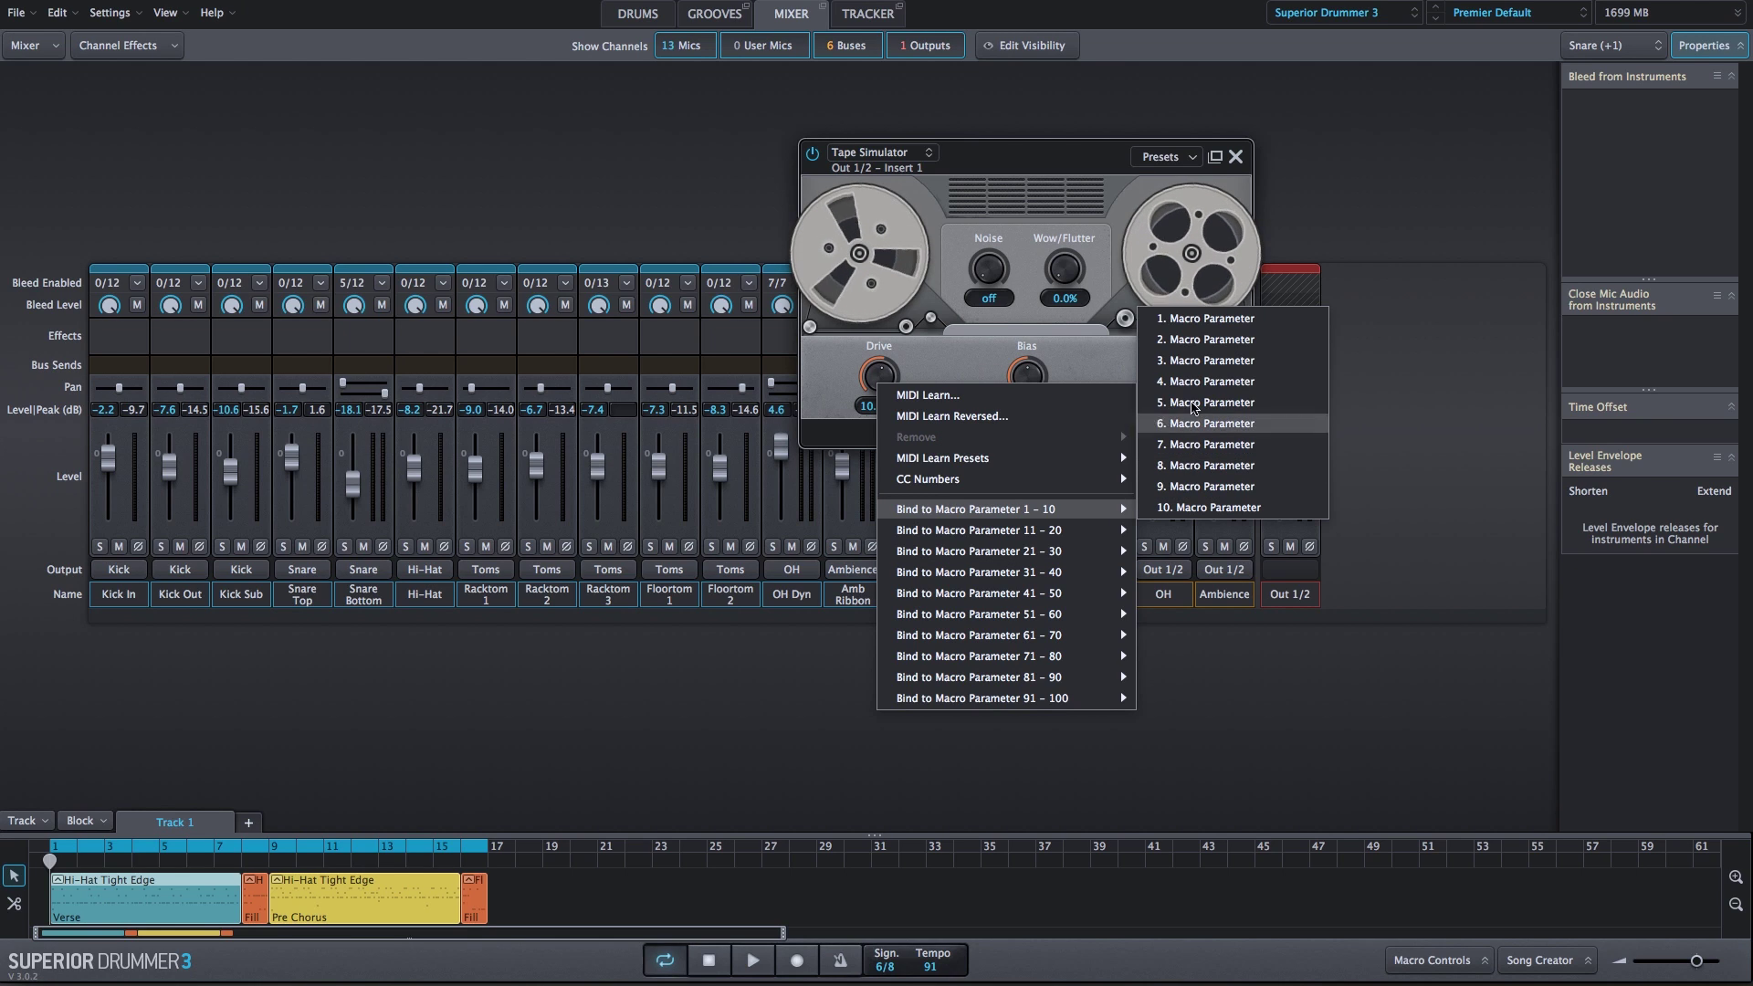
click(1210, 319)
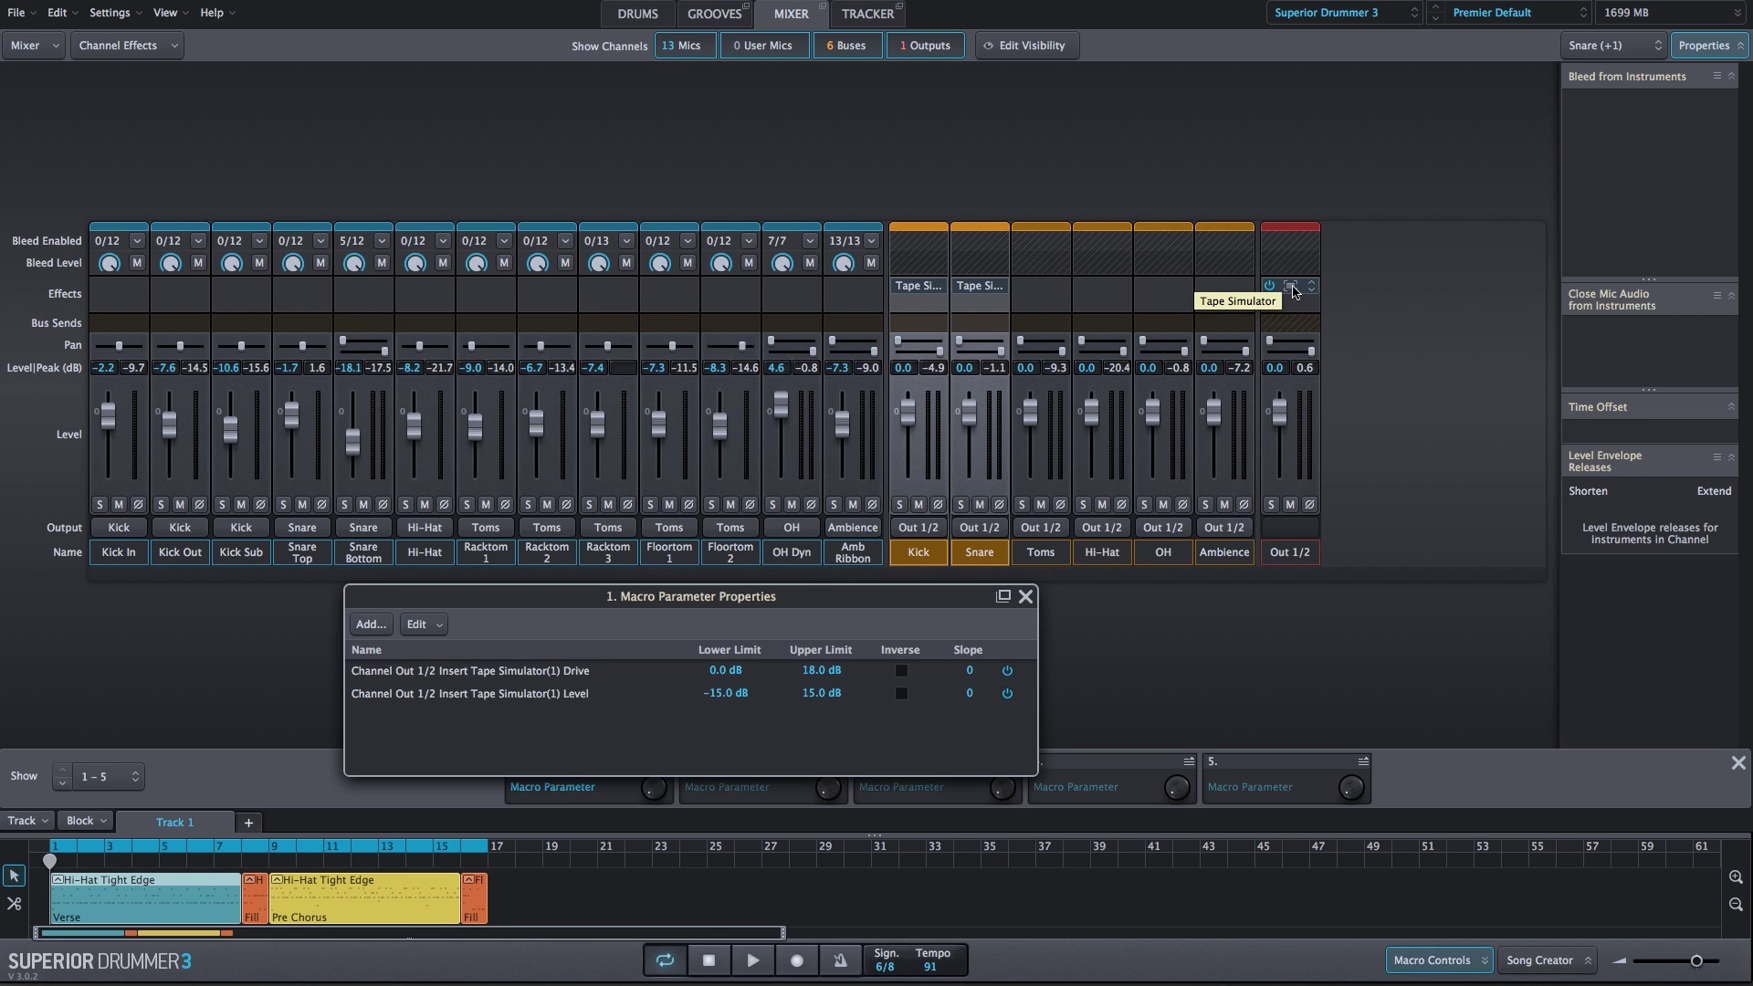
- Reopen the Tape Simulator and mark the Level binding Inverse, so Macro 1 drops Level from 0.0 to -15.0 dB
click(1290, 287)
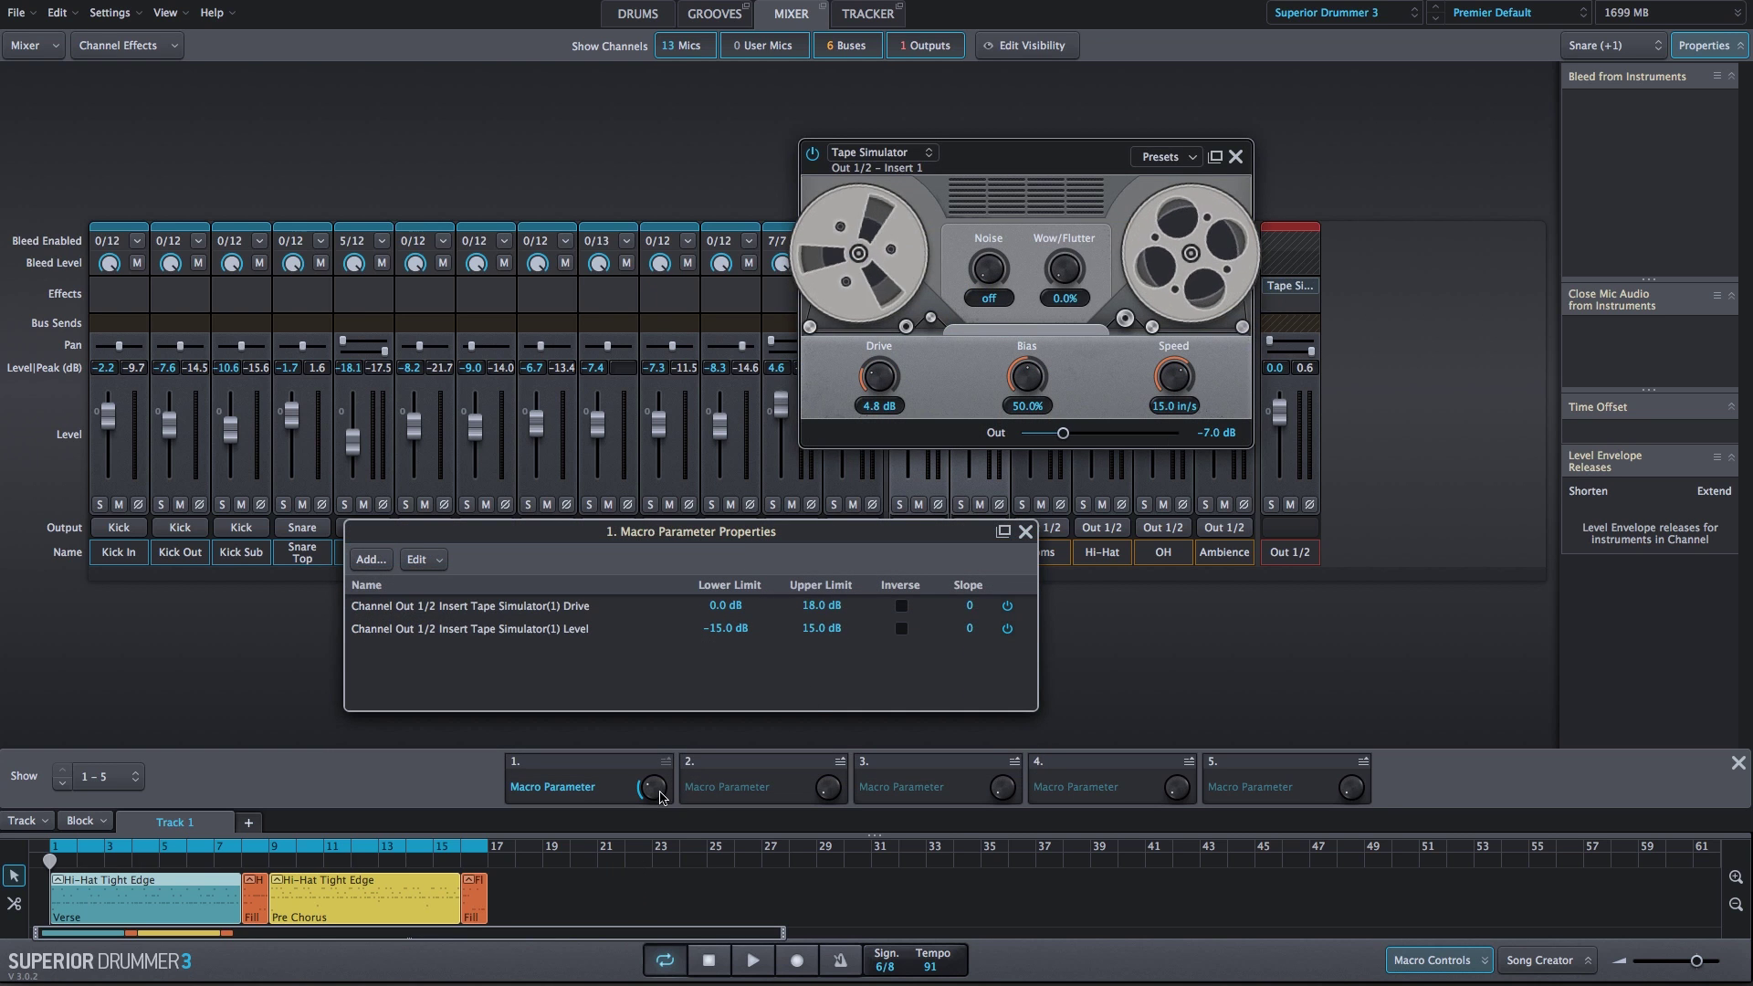
drag(644, 697, 648, 778)
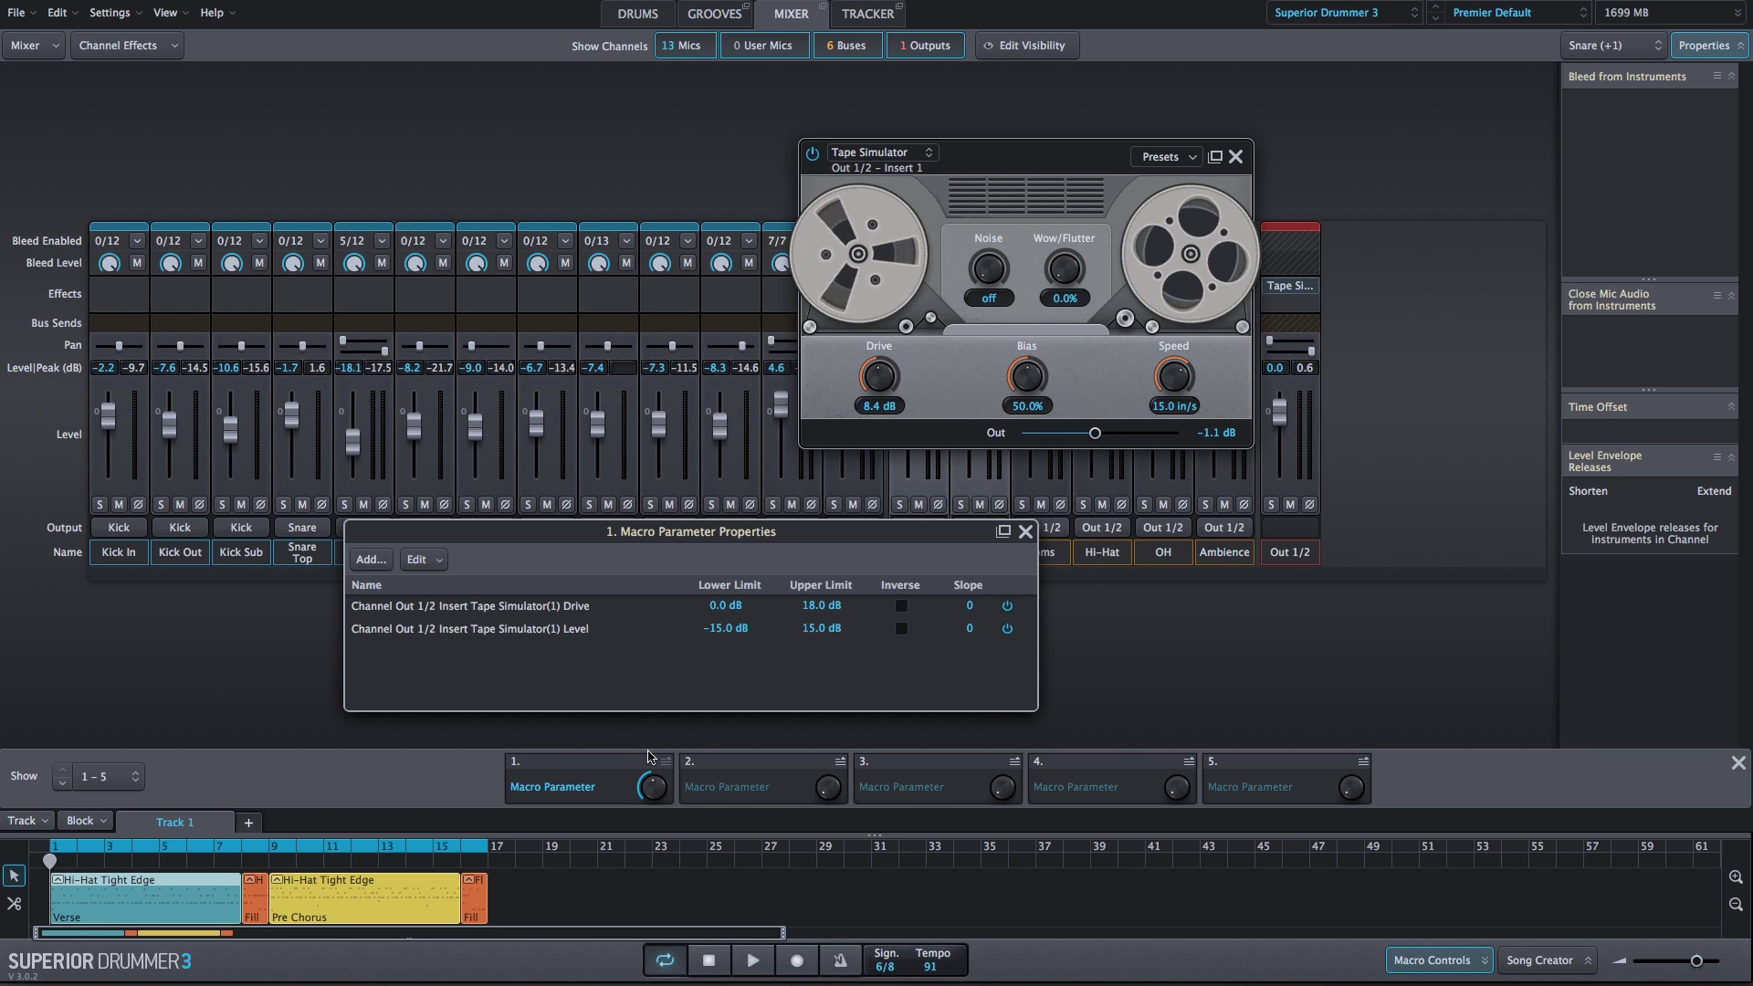
click(901, 629)
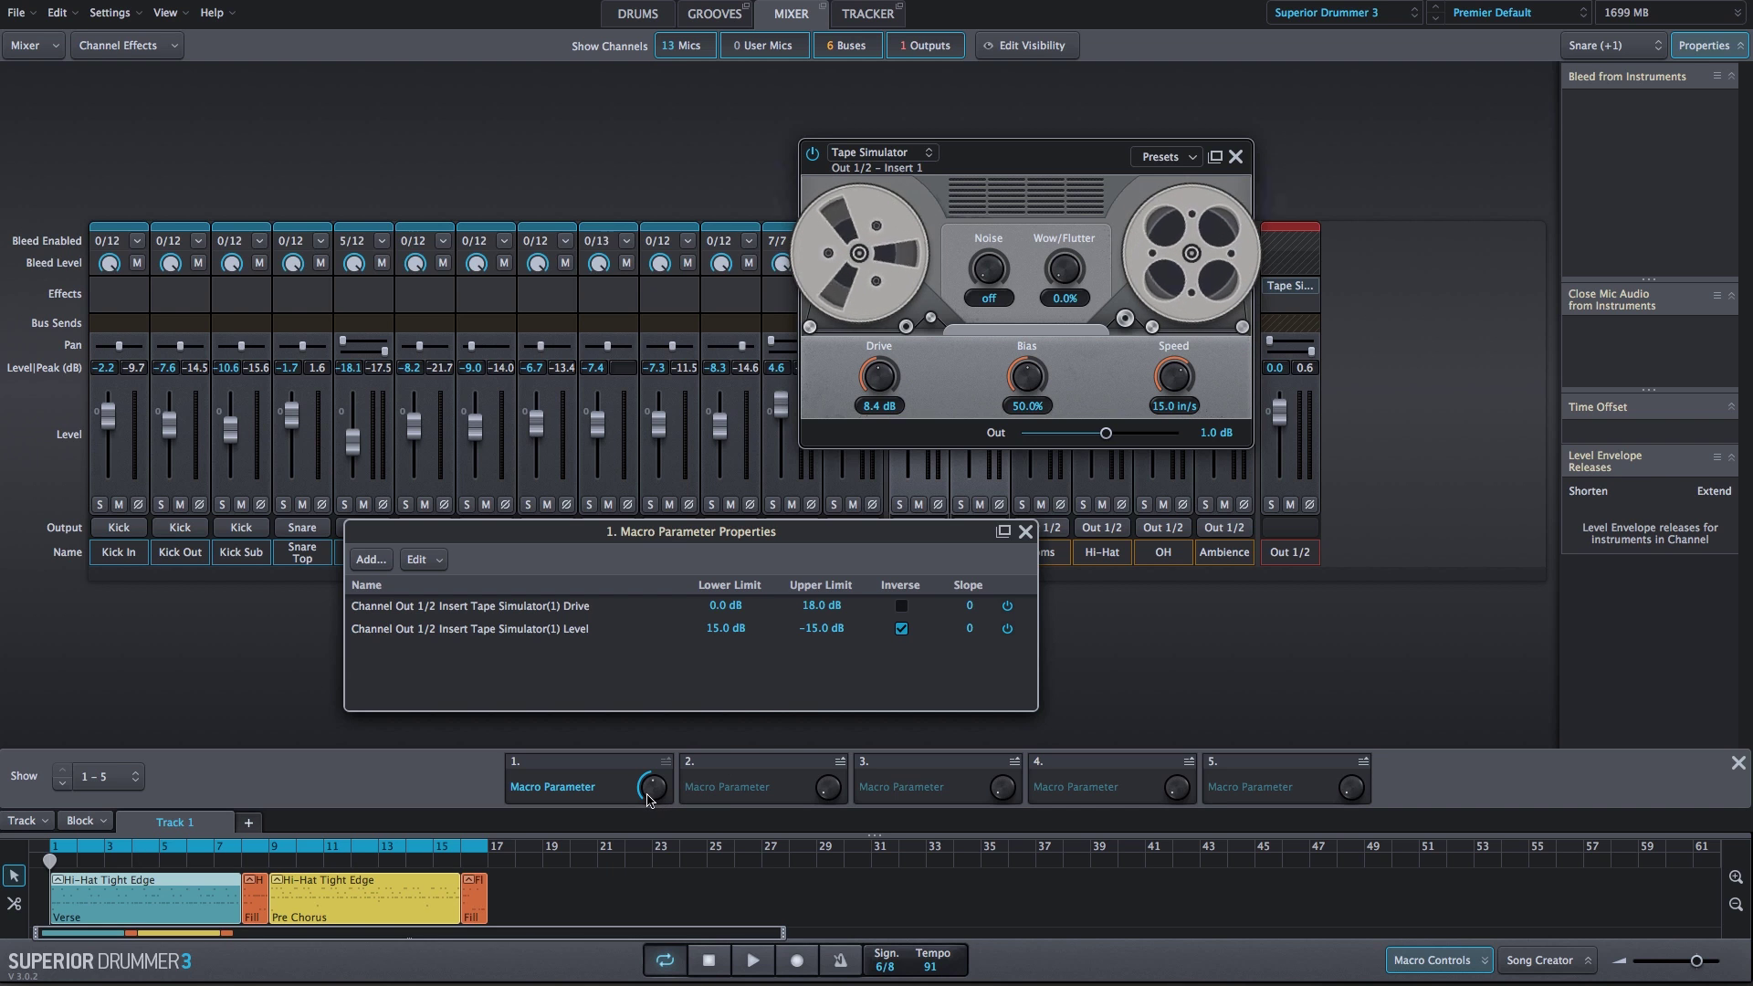
drag(648, 799, 646, 771)
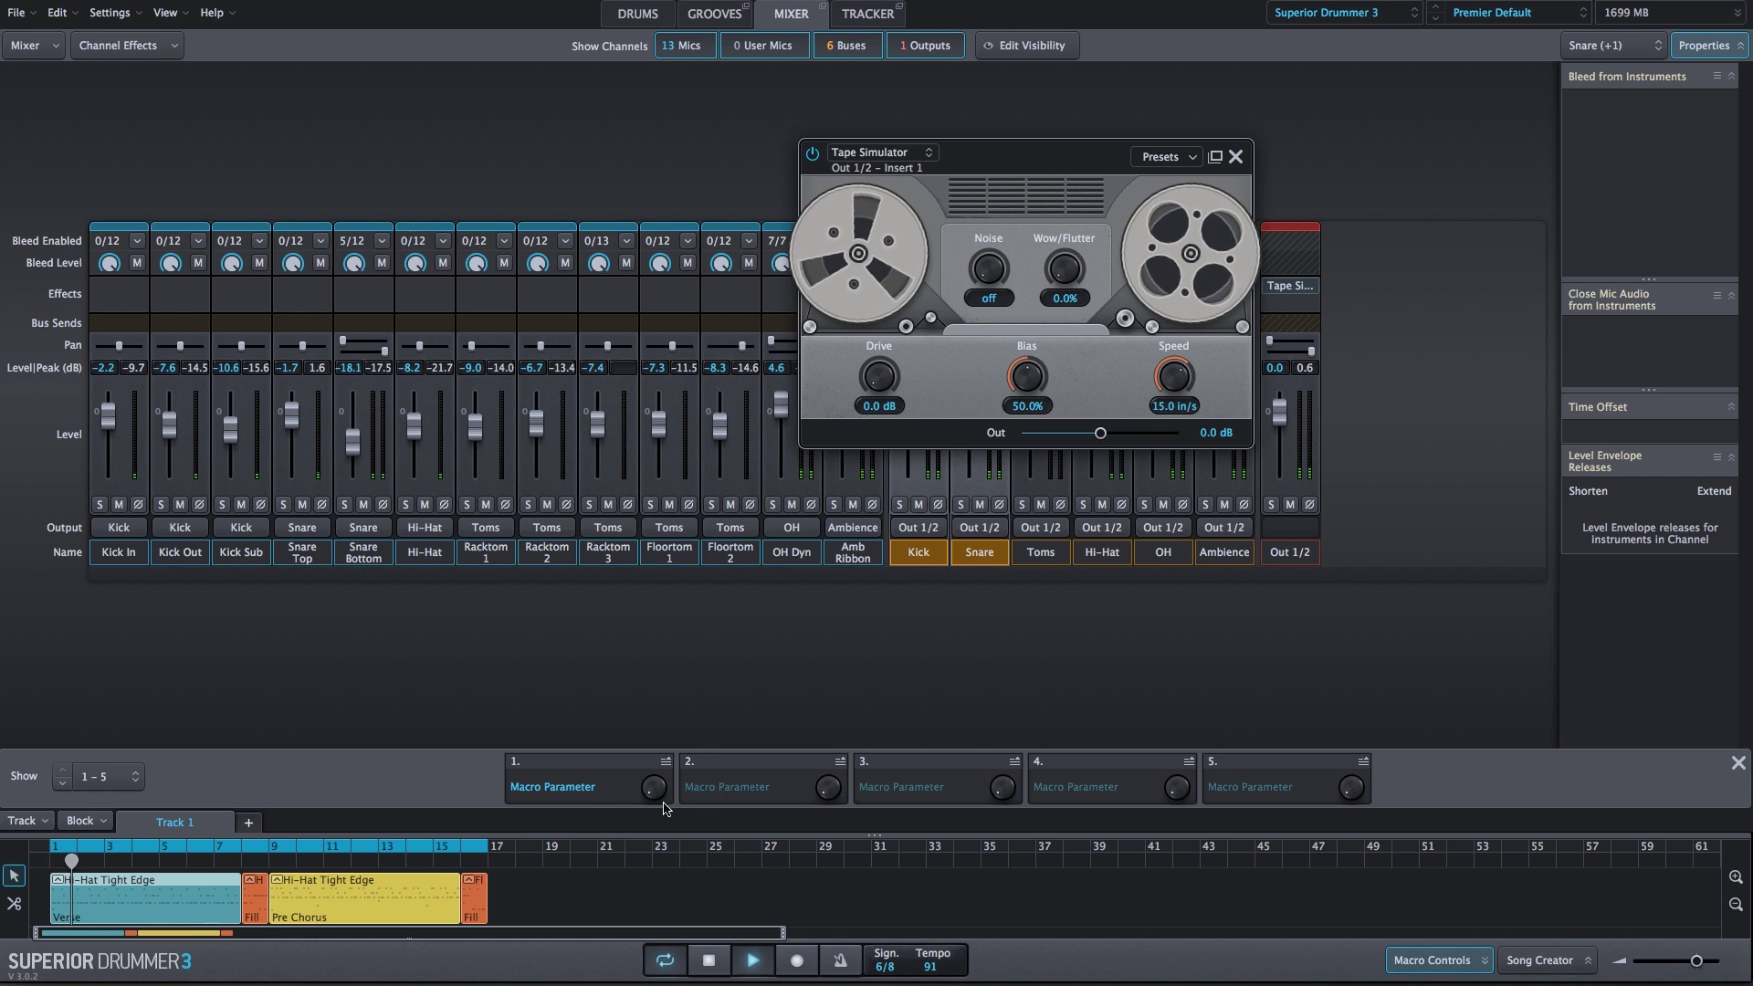
- In Macro Parameter 1's properties, sweep the macro up and down to test Drive and Out
click(666, 763)
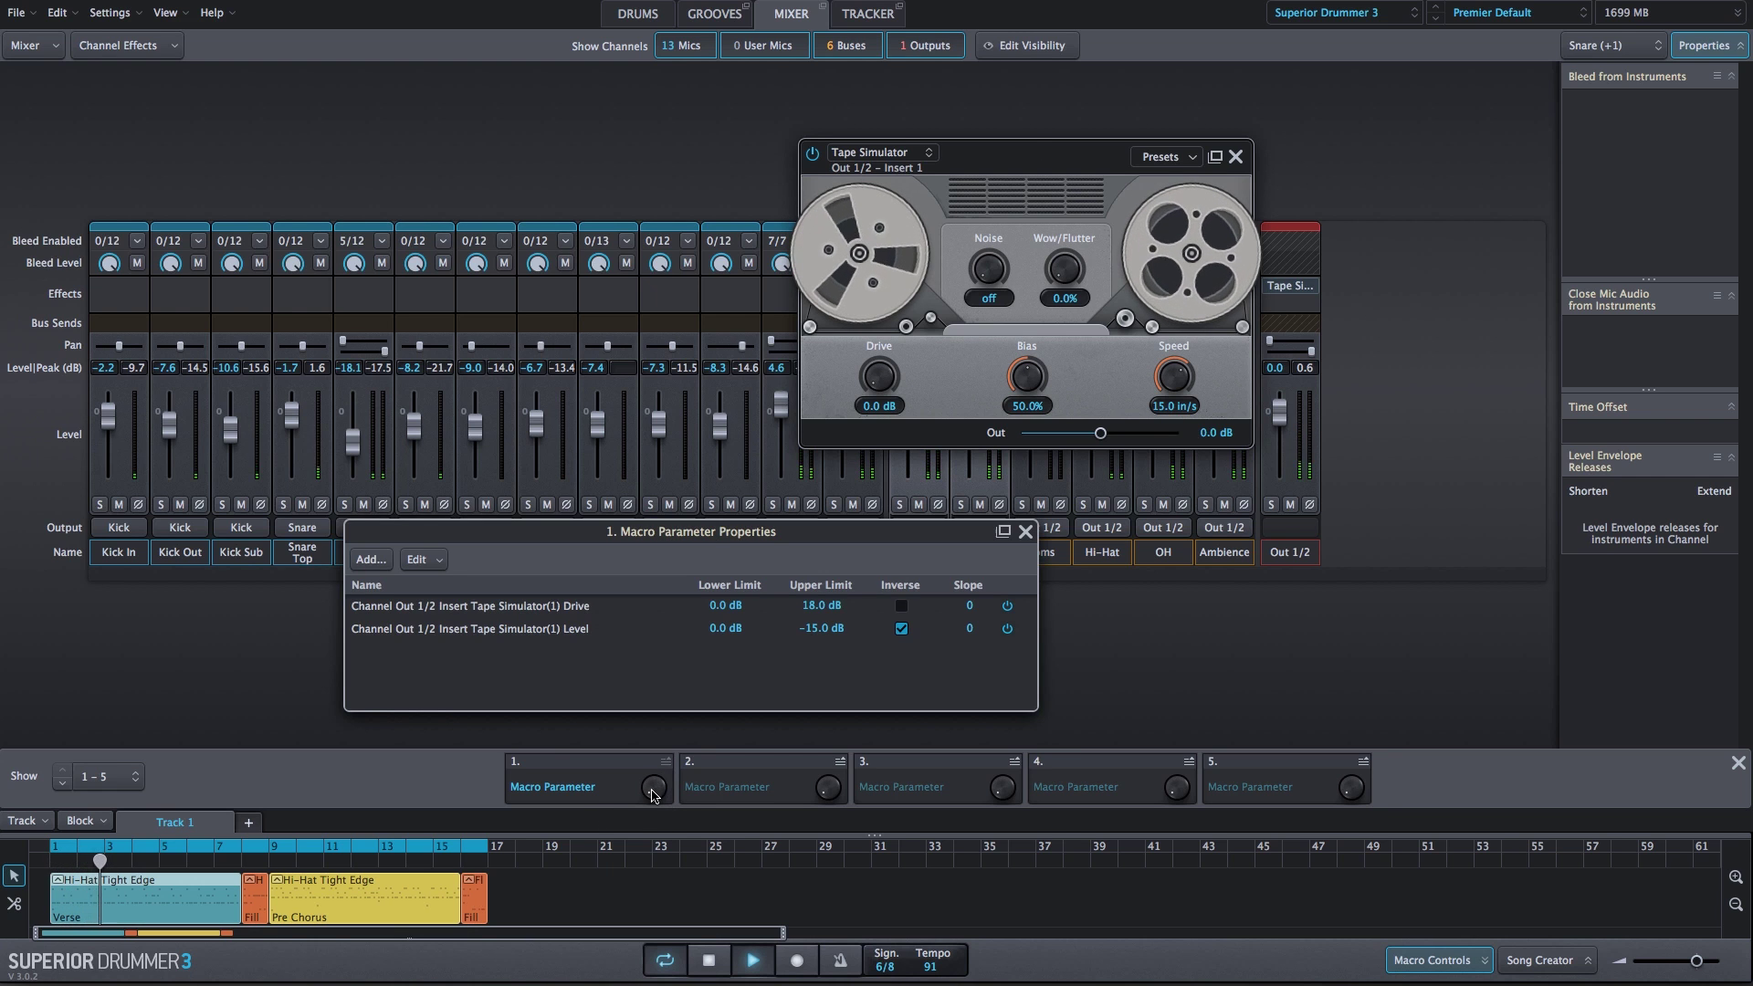
drag(653, 797, 643, 599)
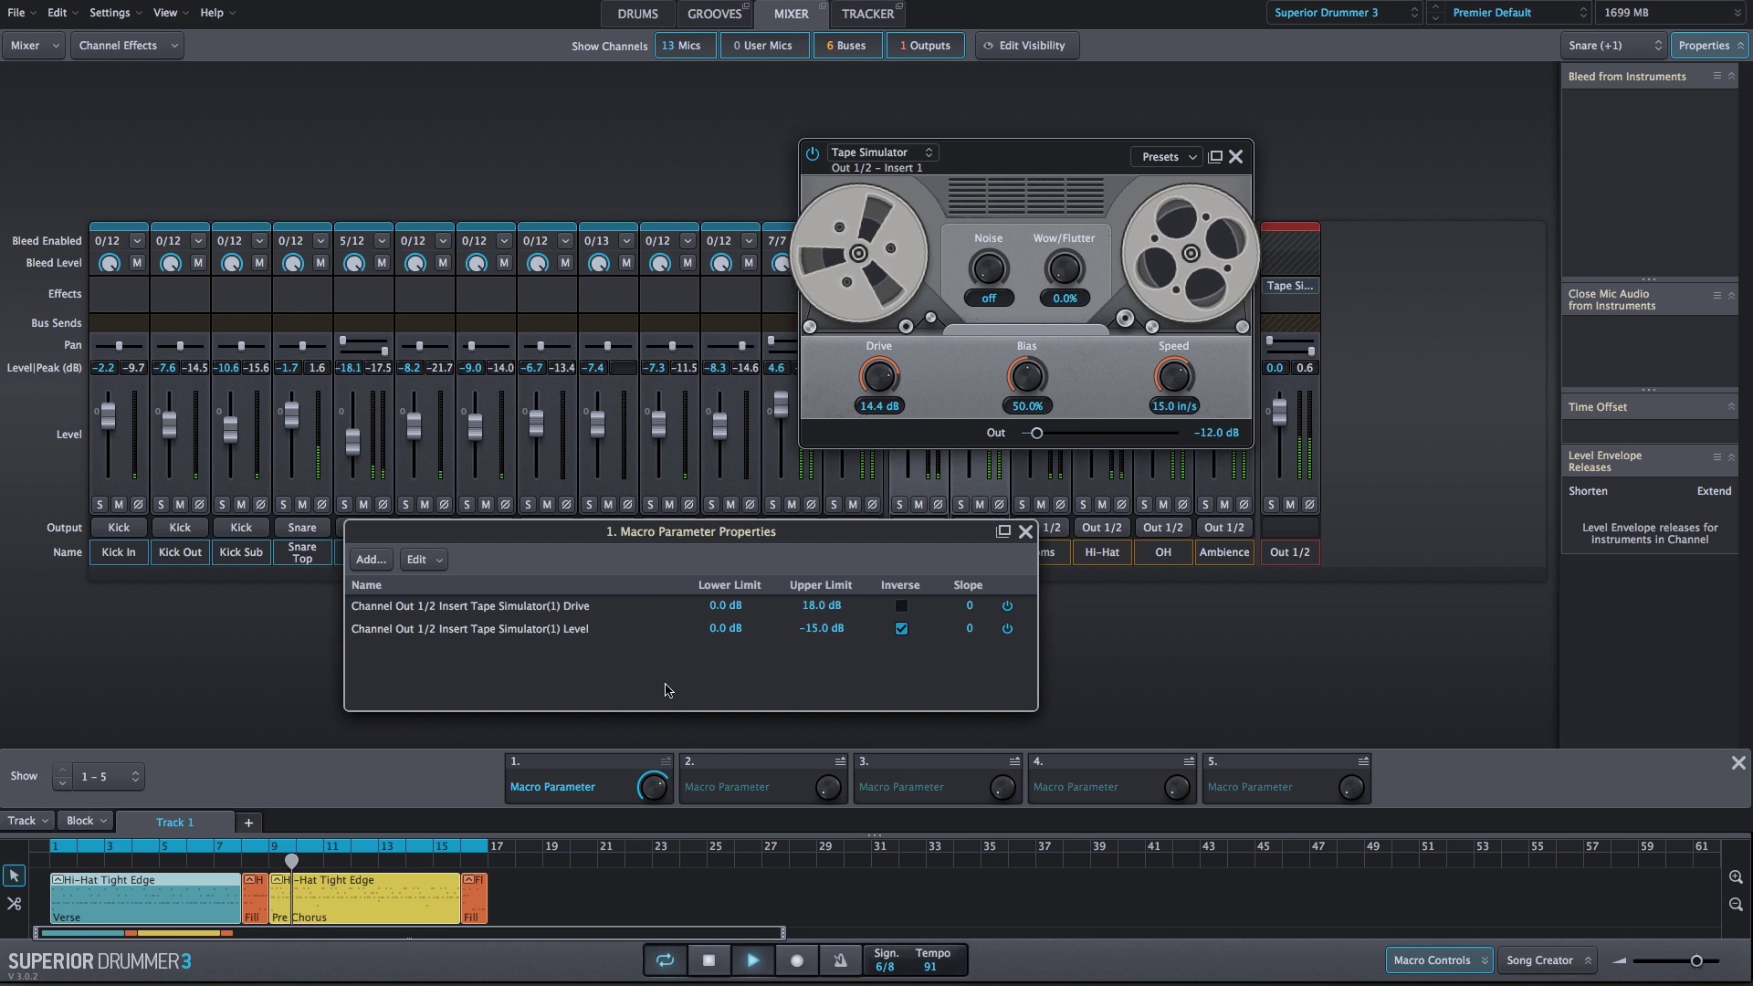
mouse_move(667, 690)
mouse_down()
mouse_move(670, 858)
mouse_move(667, 712)
mouse_up()
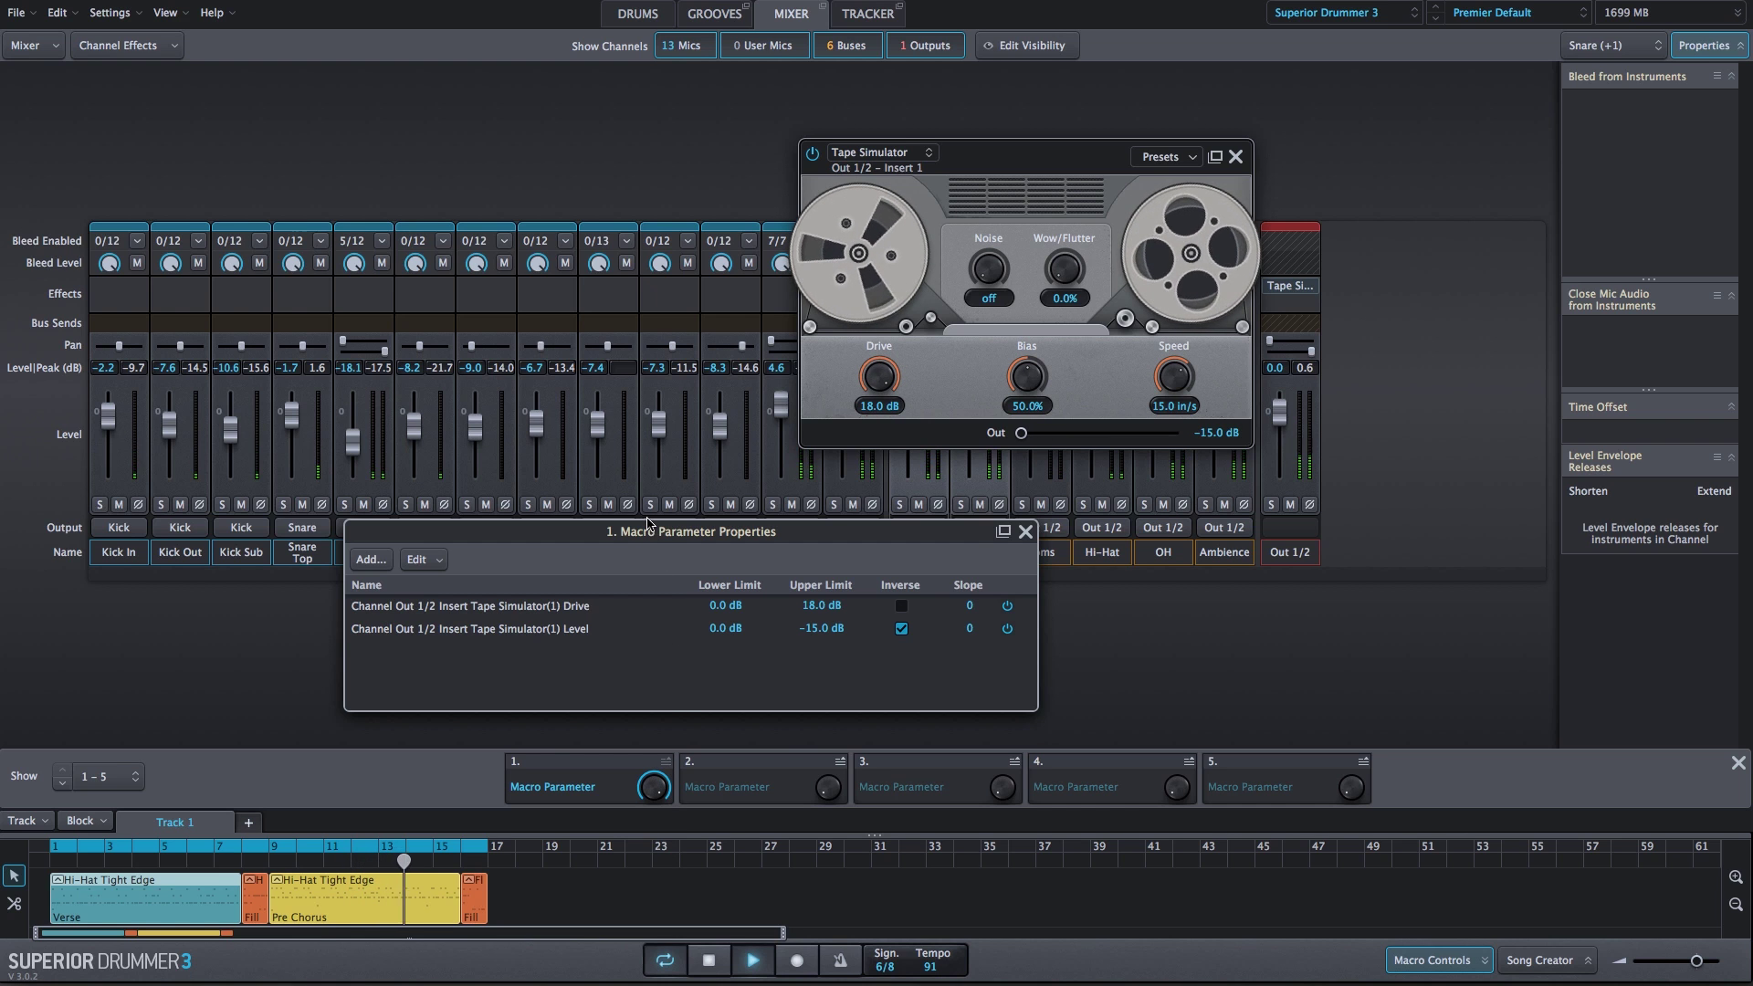
drag(660, 646, 650, 525)
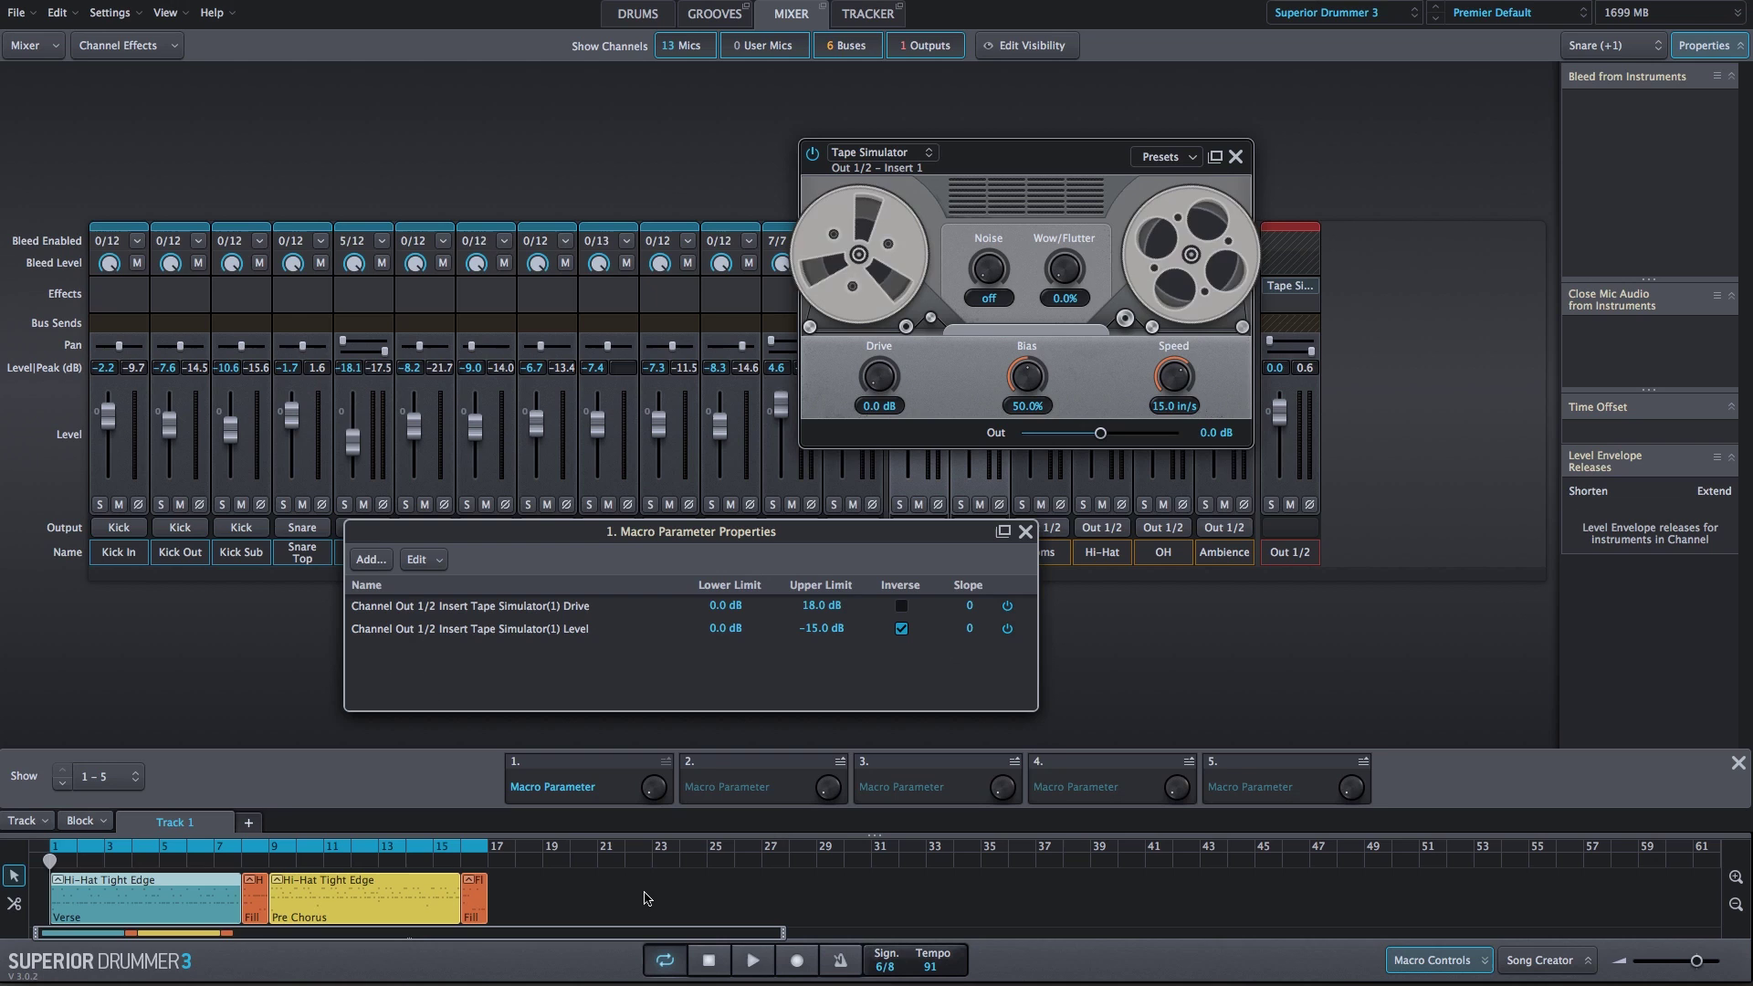
- Start groove playback and sweep Macro Parameter 1, ending near maximum with Drive 18.0 dB and Out -15.0 dB
key(space)
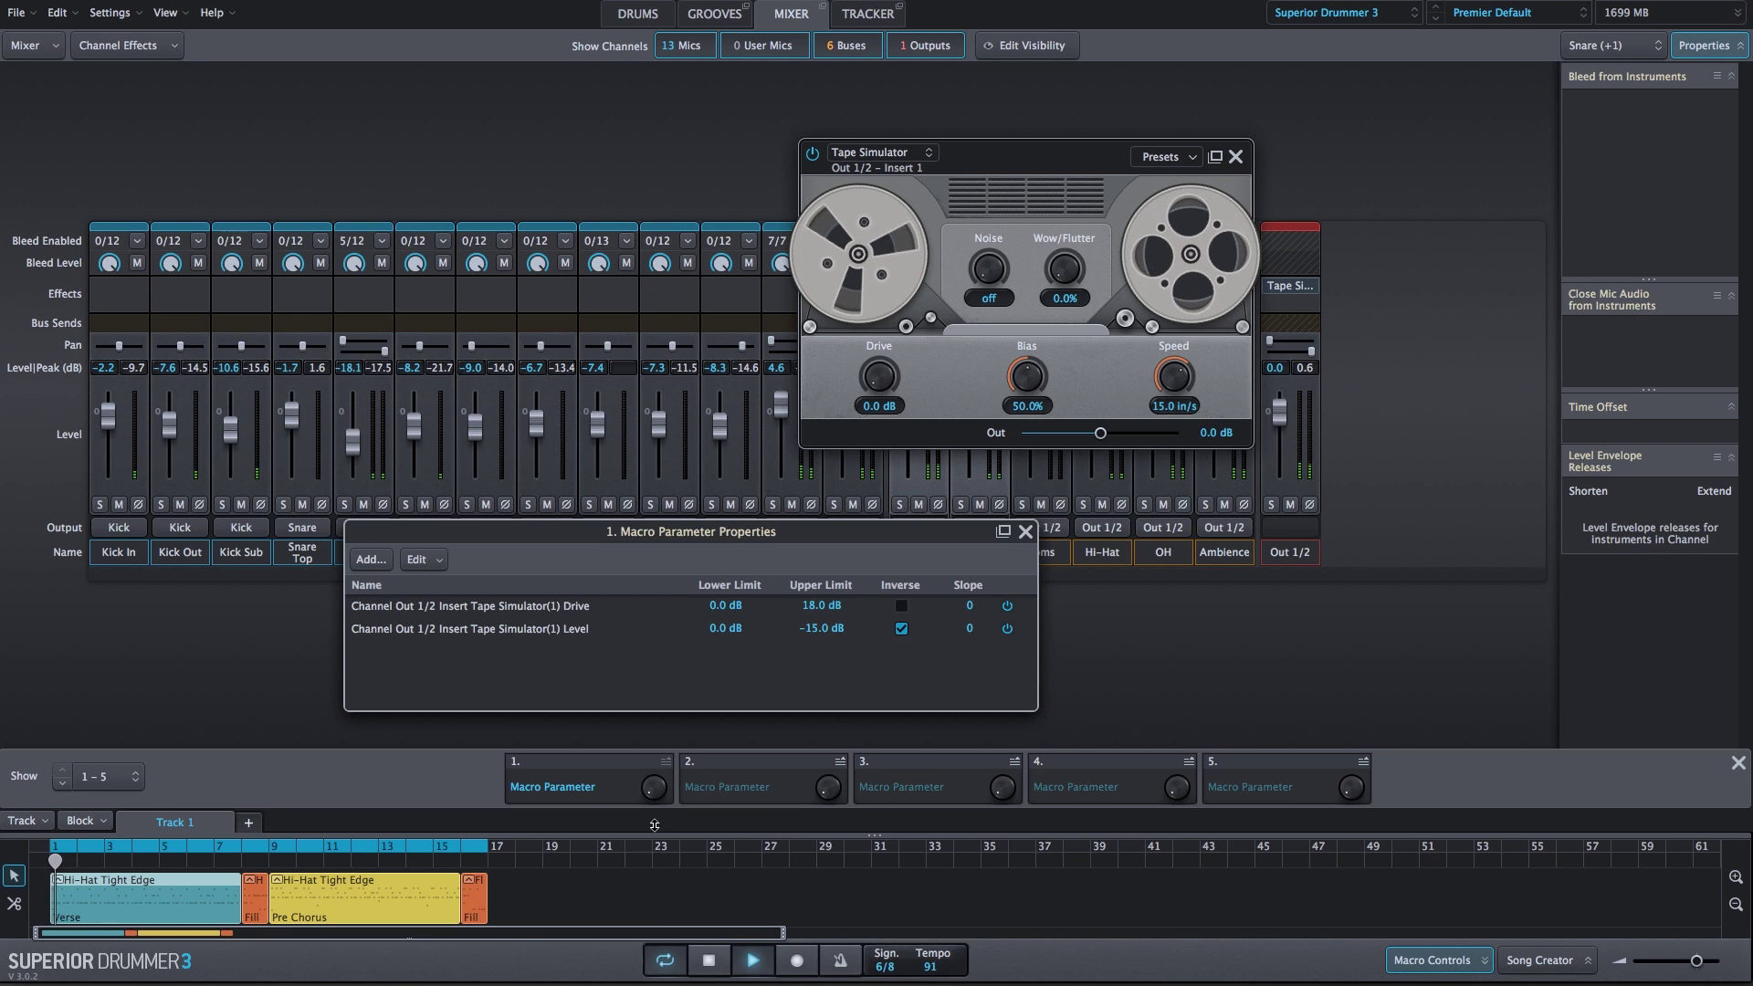
drag(651, 785, 642, 585)
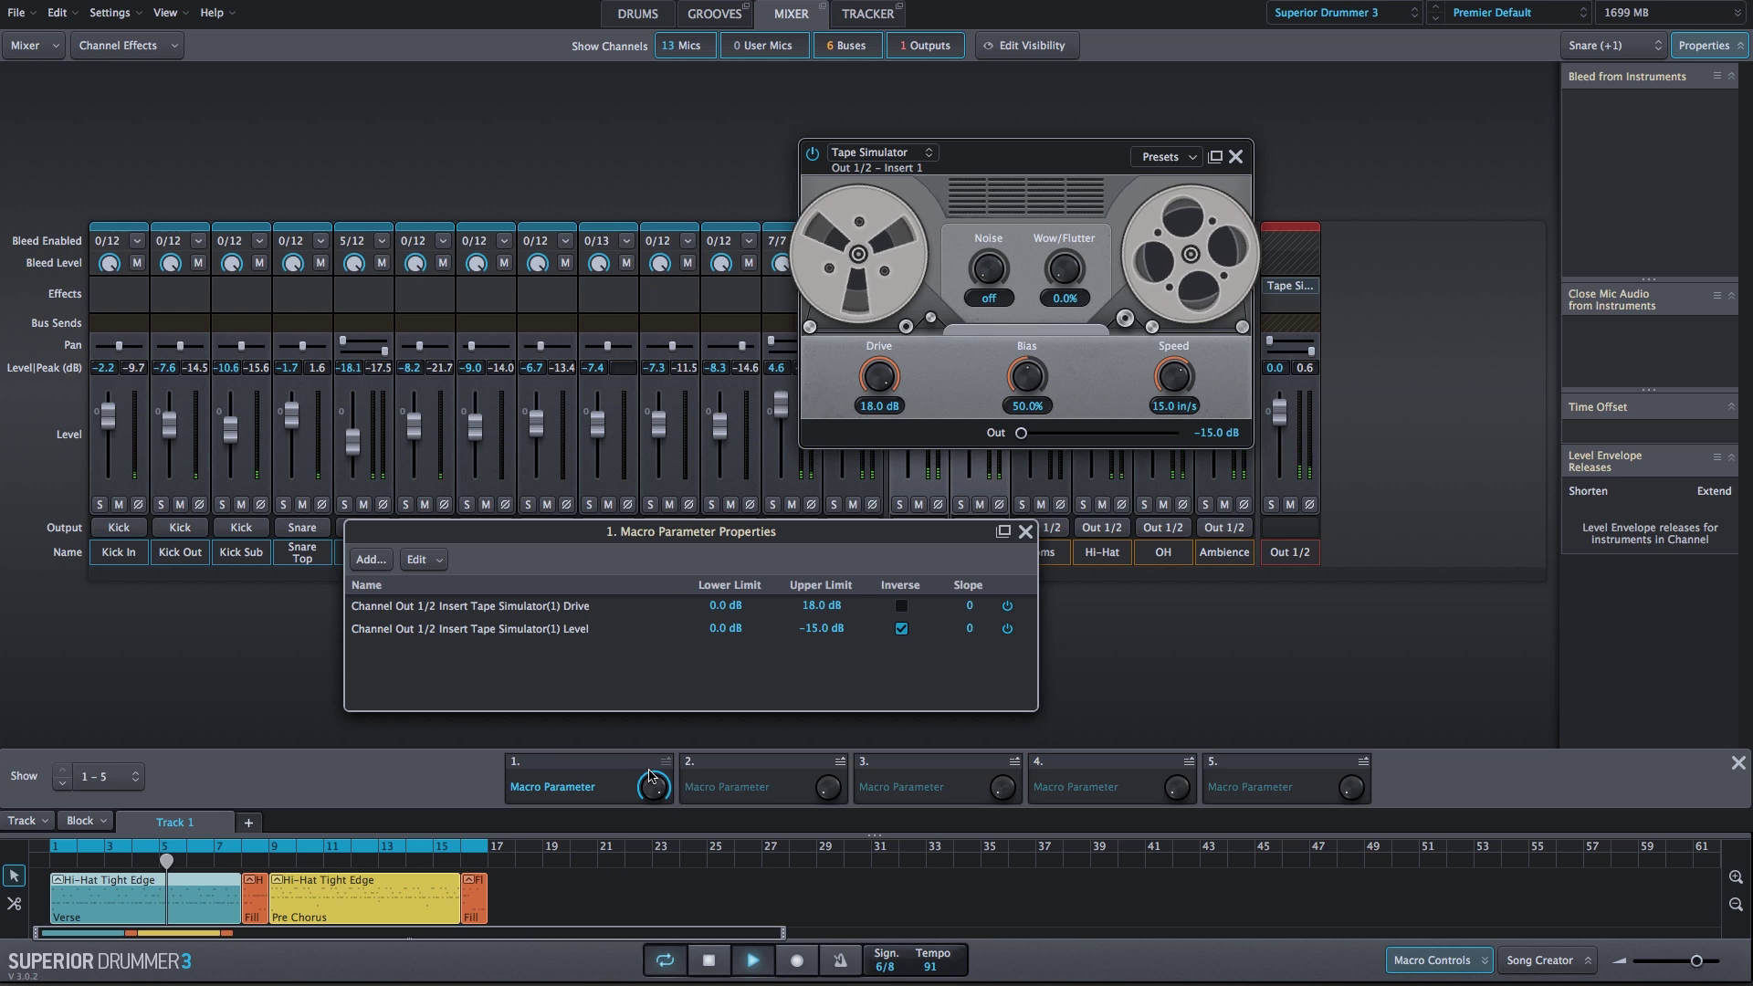
drag(650, 777, 666, 796)
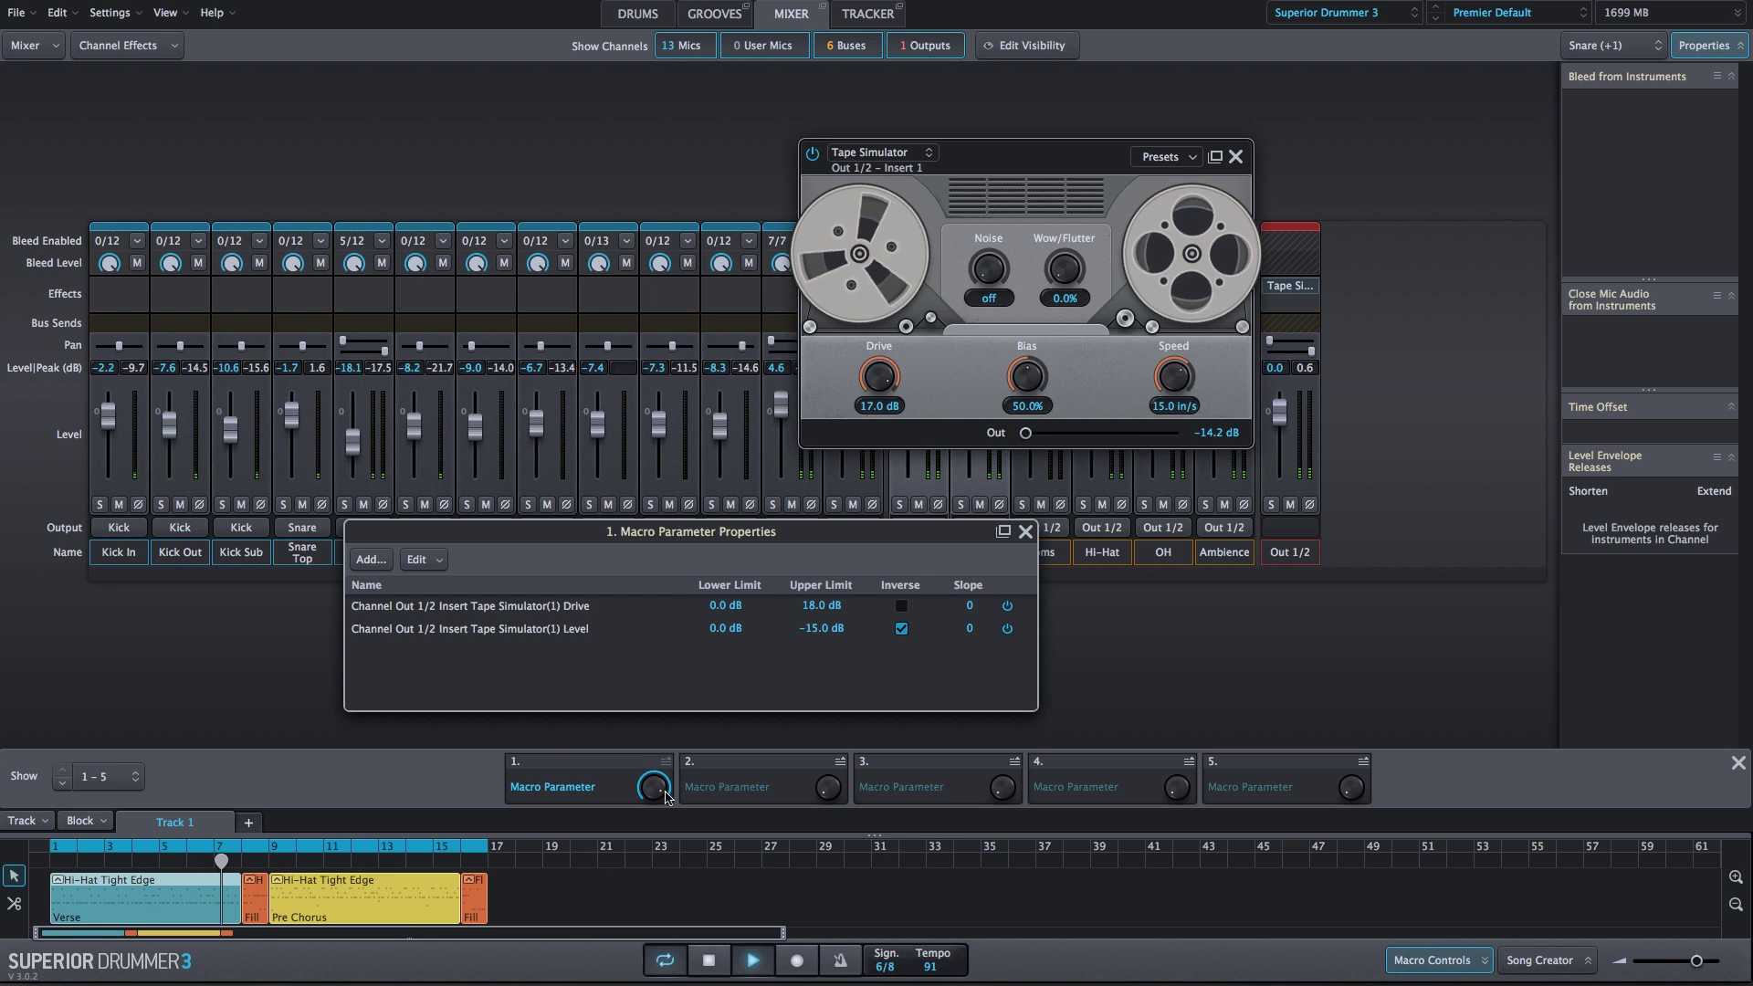
- Audition tape speeds of 30, 3.75, 12.8 and 30.0 in/s, and sweep Bias between 100% and near zero
click(1169, 384)
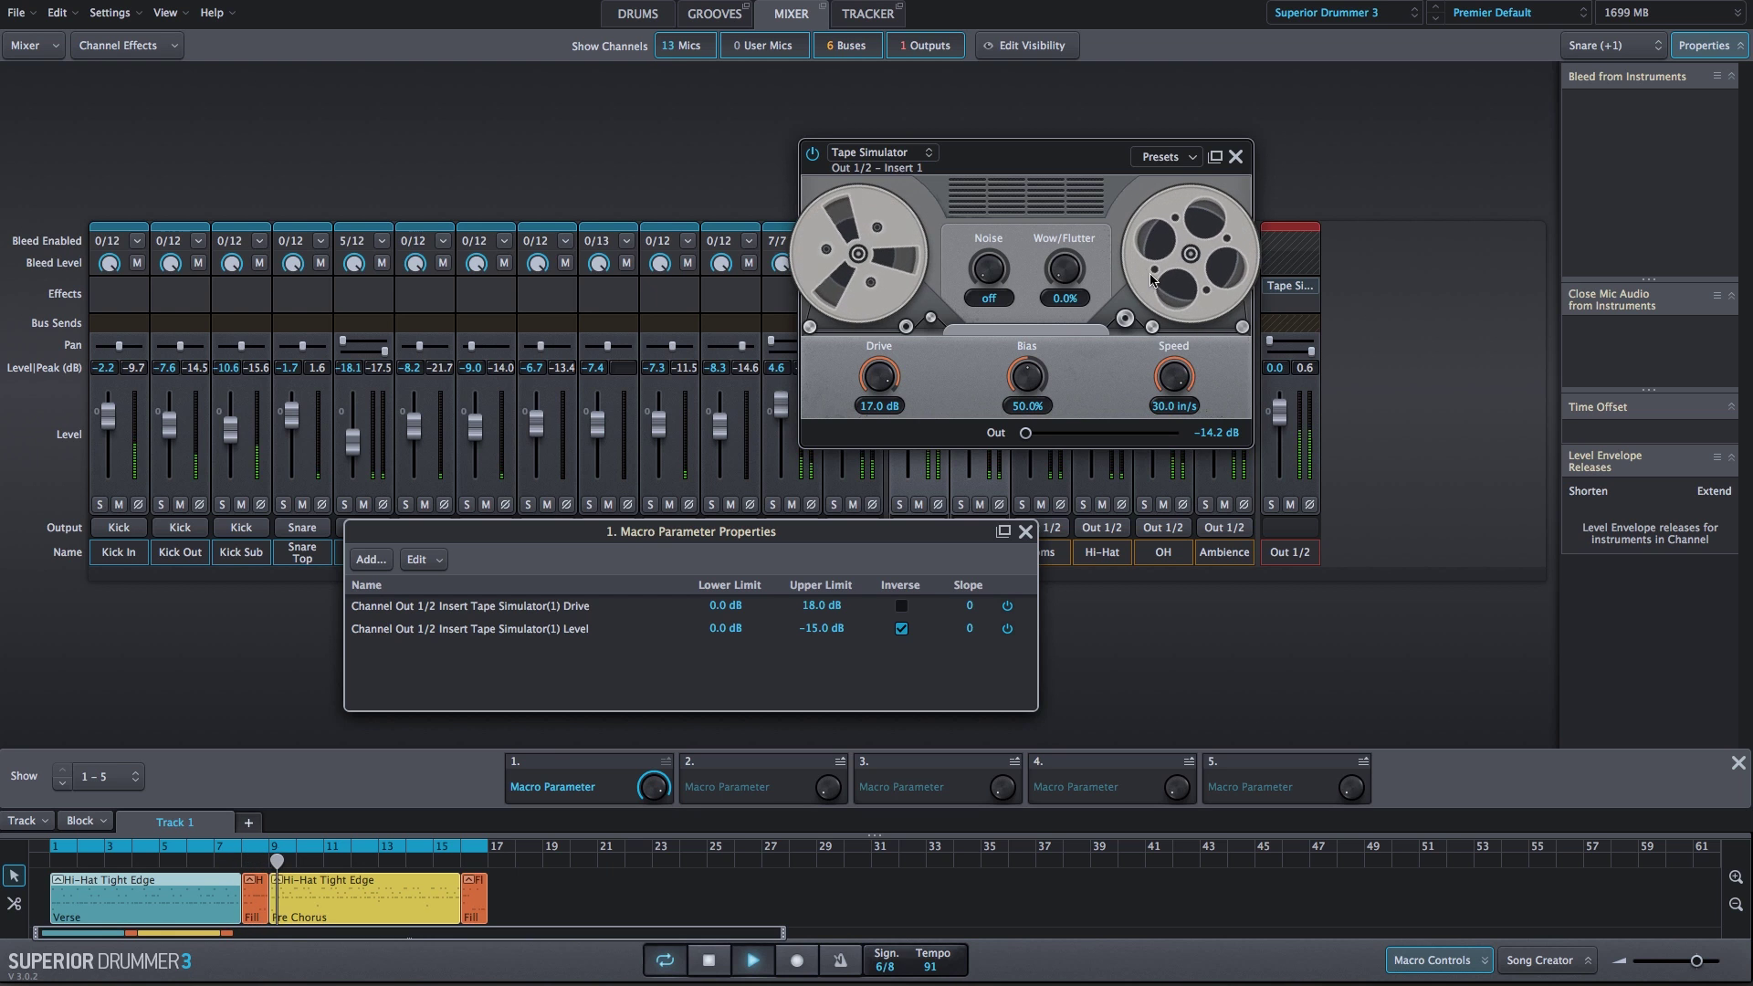
click(1172, 376)
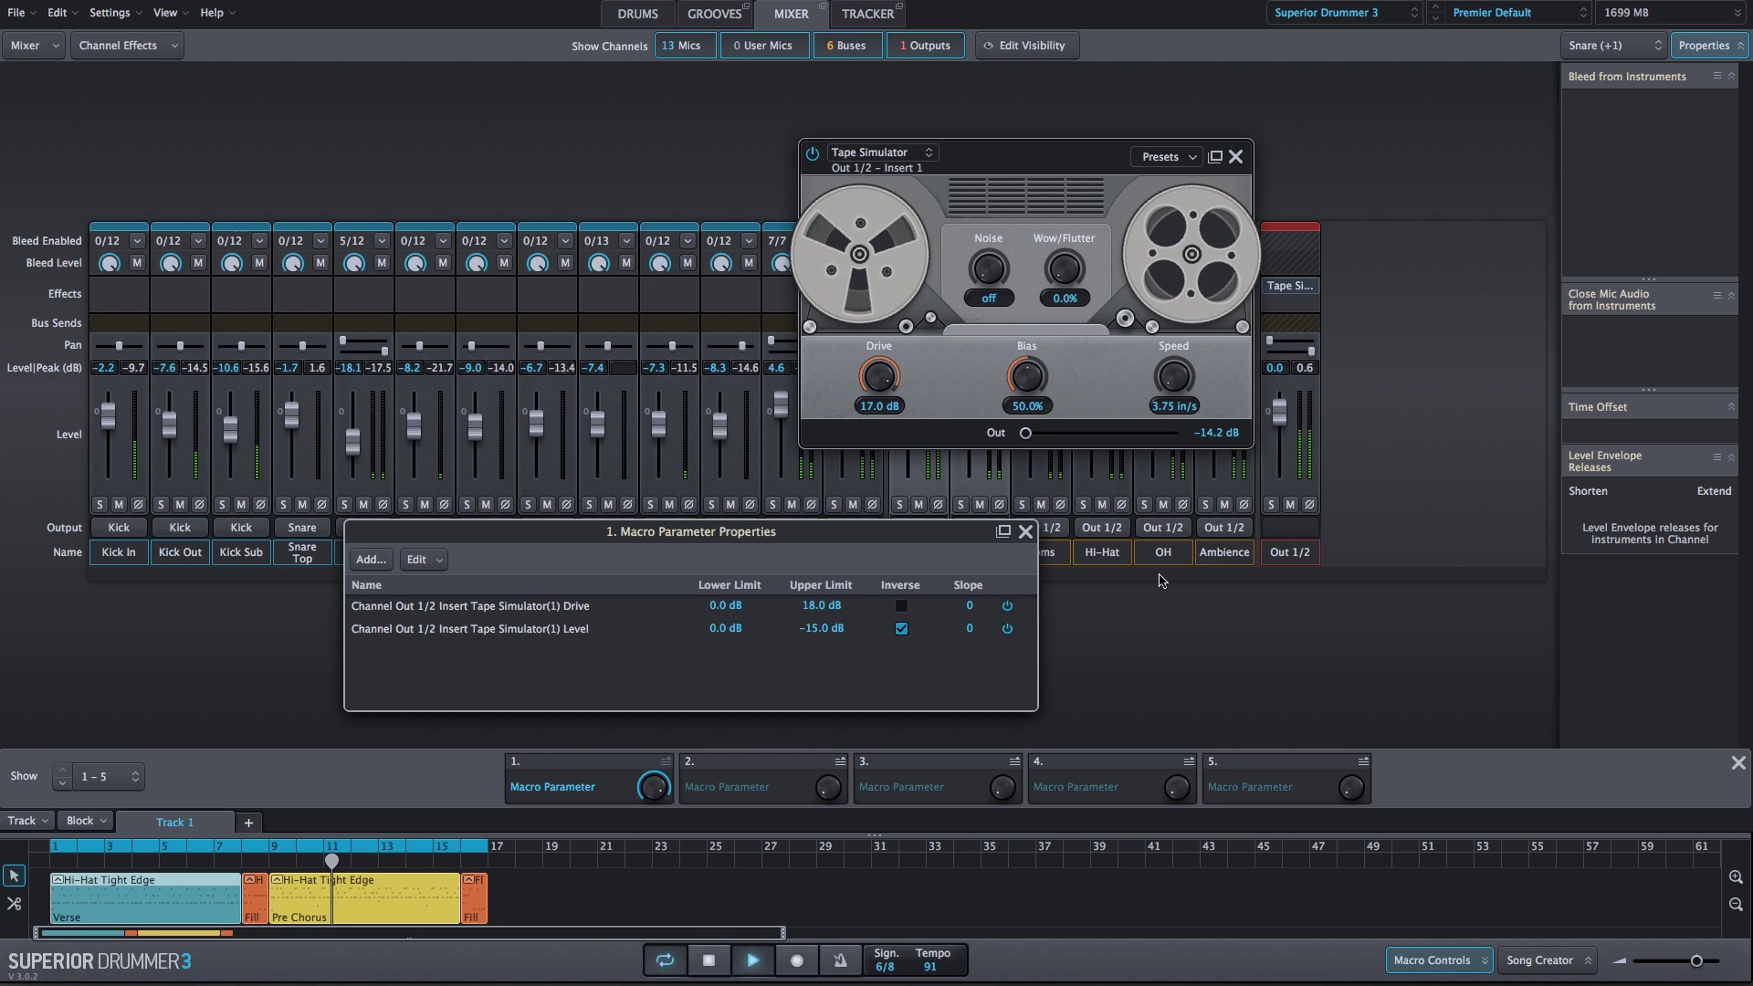
drag(1159, 575, 1152, 411)
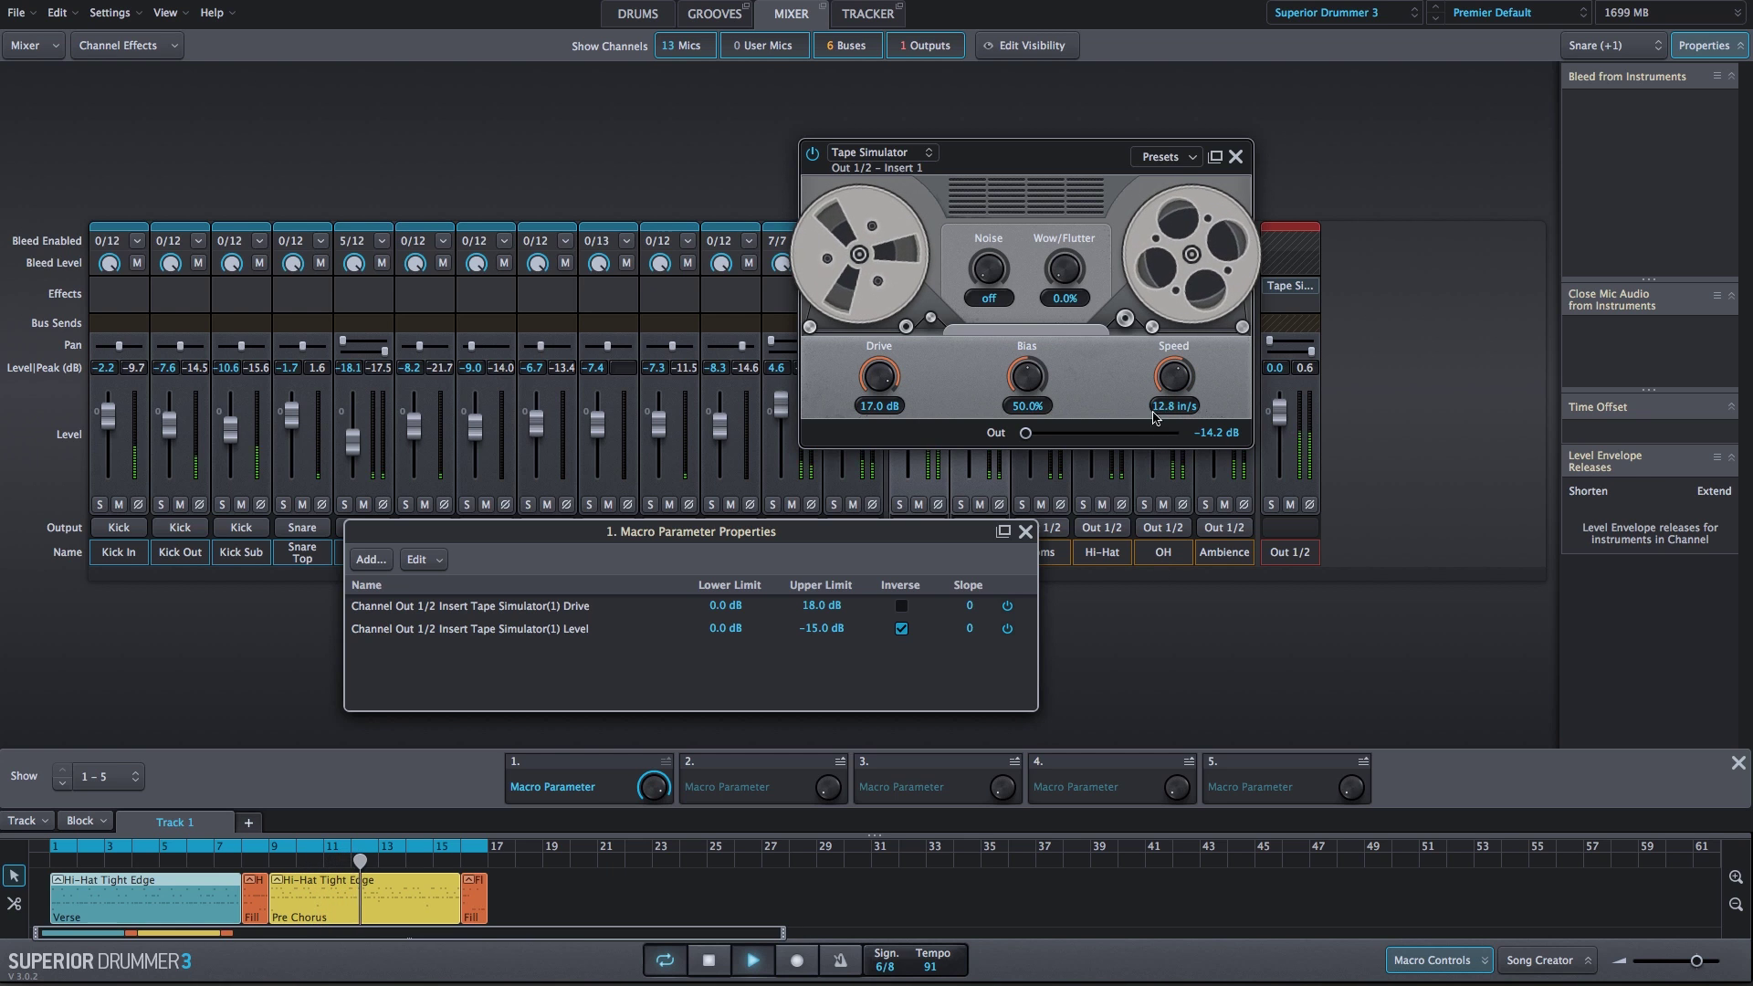
click(1155, 417)
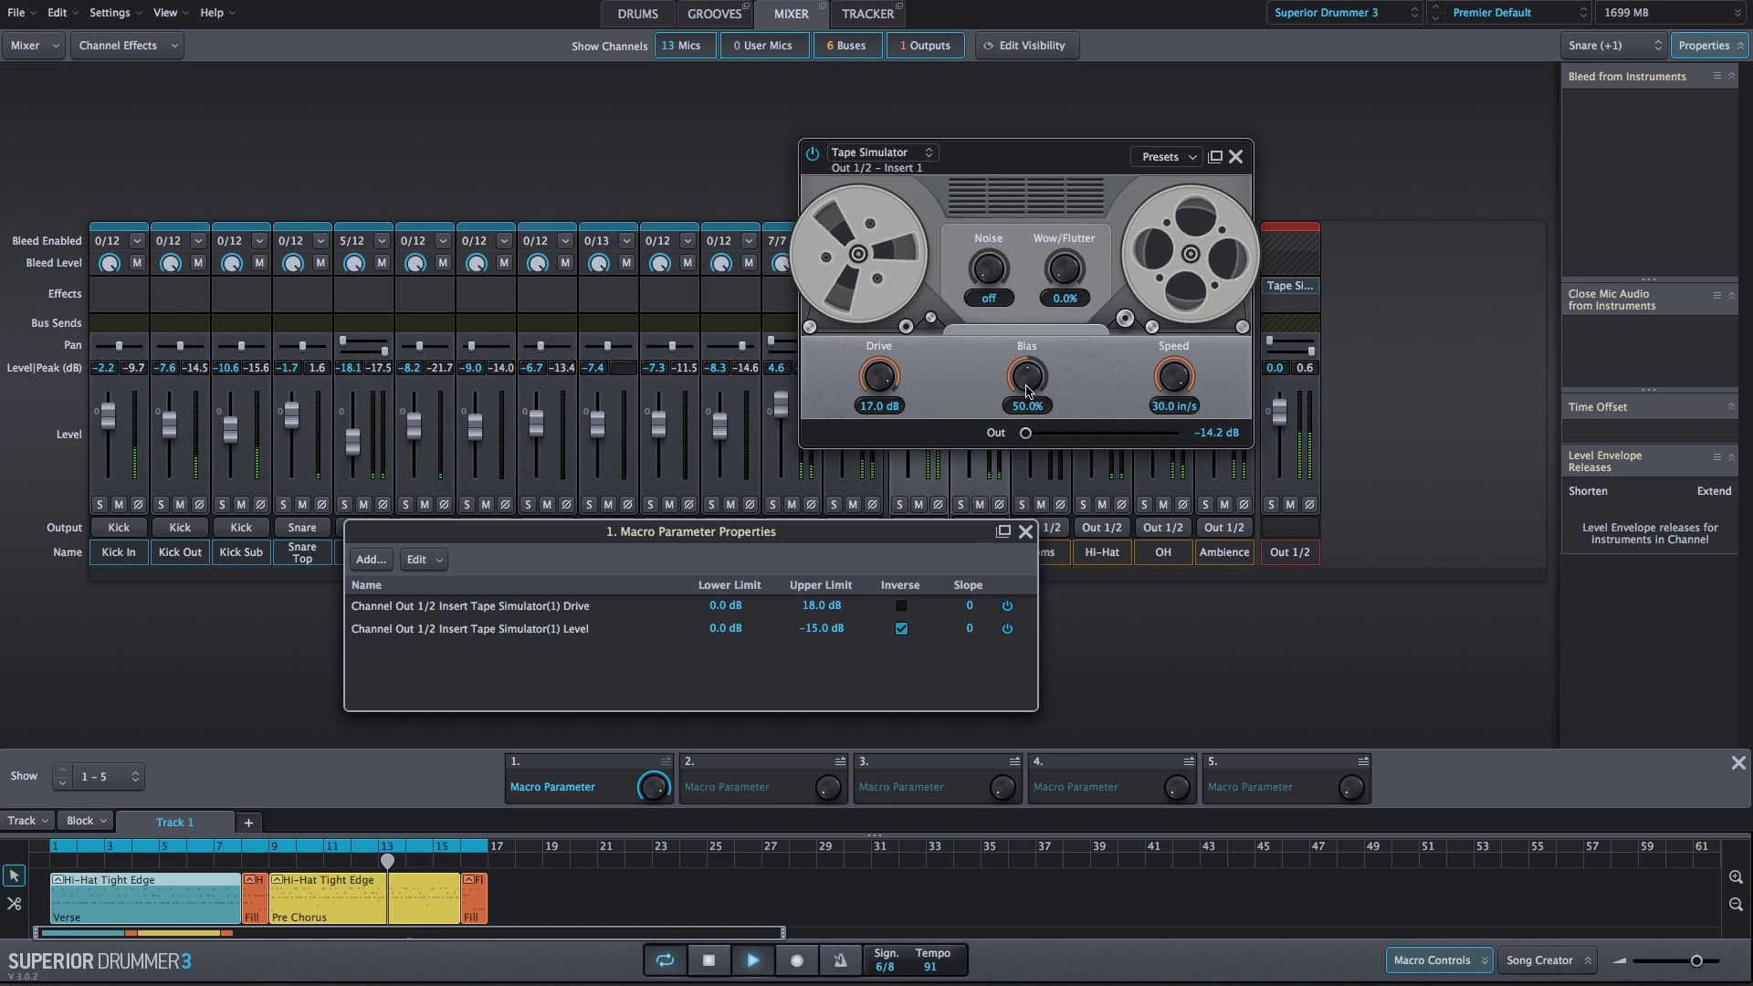
drag(1026, 385, 1010, 232)
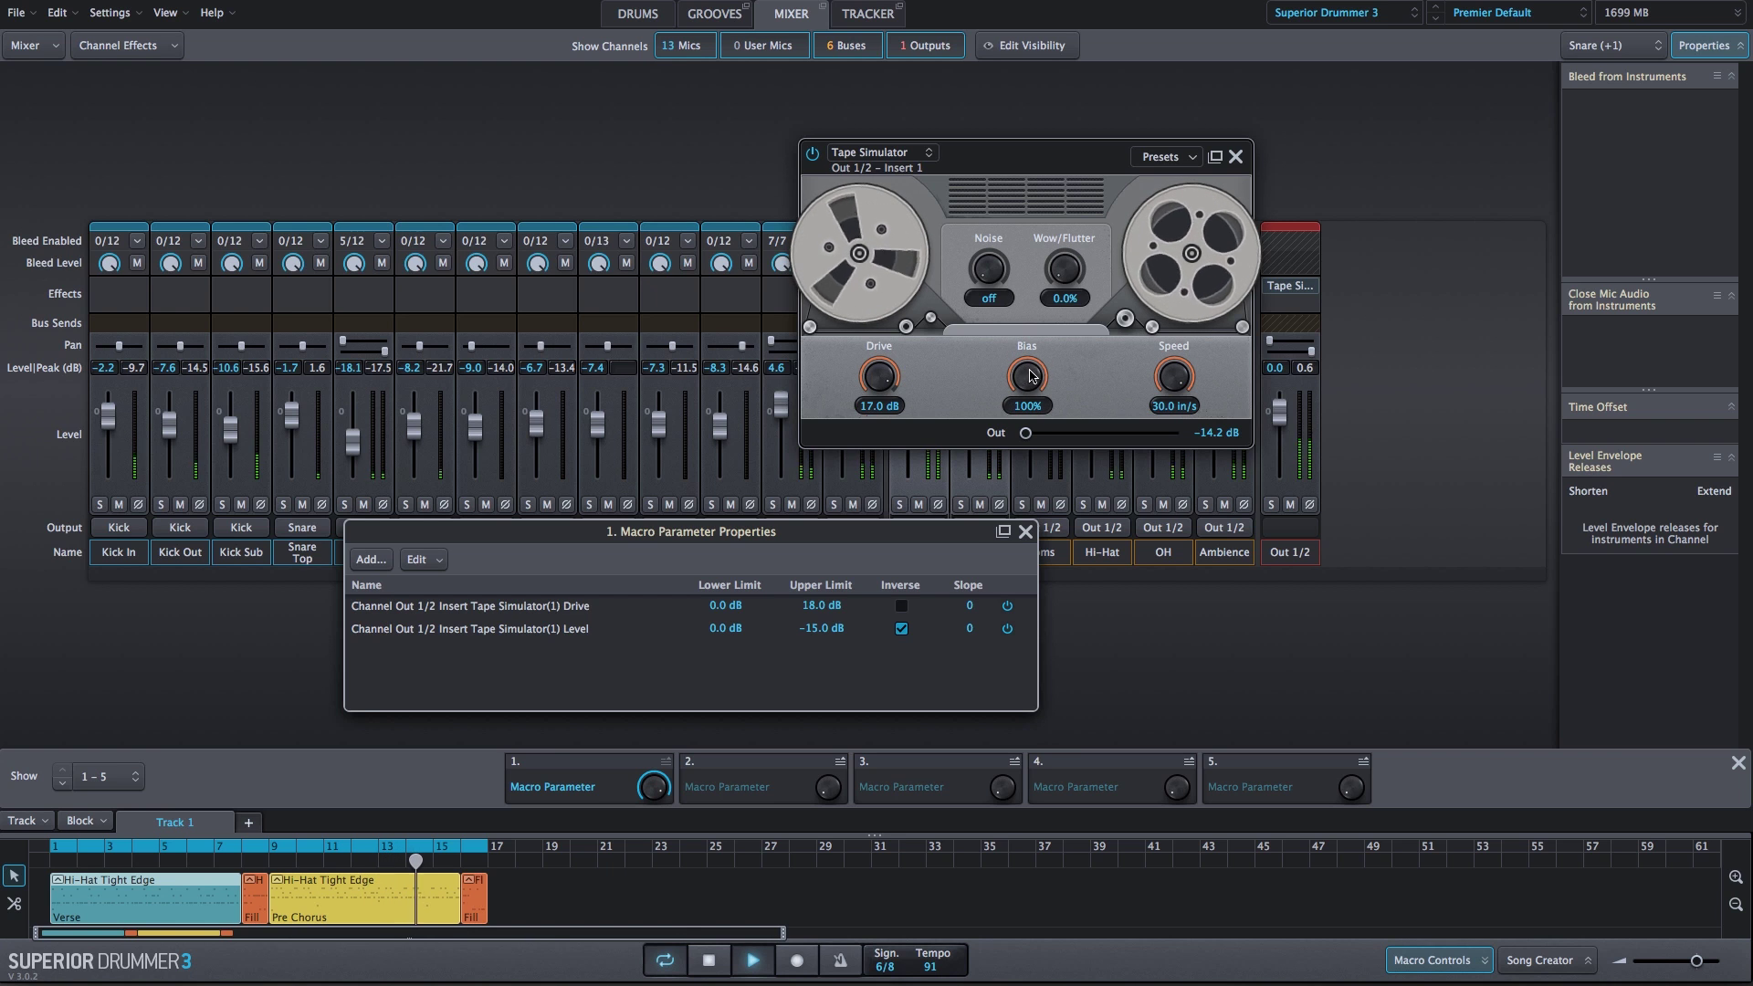
drag(1031, 376, 1030, 595)
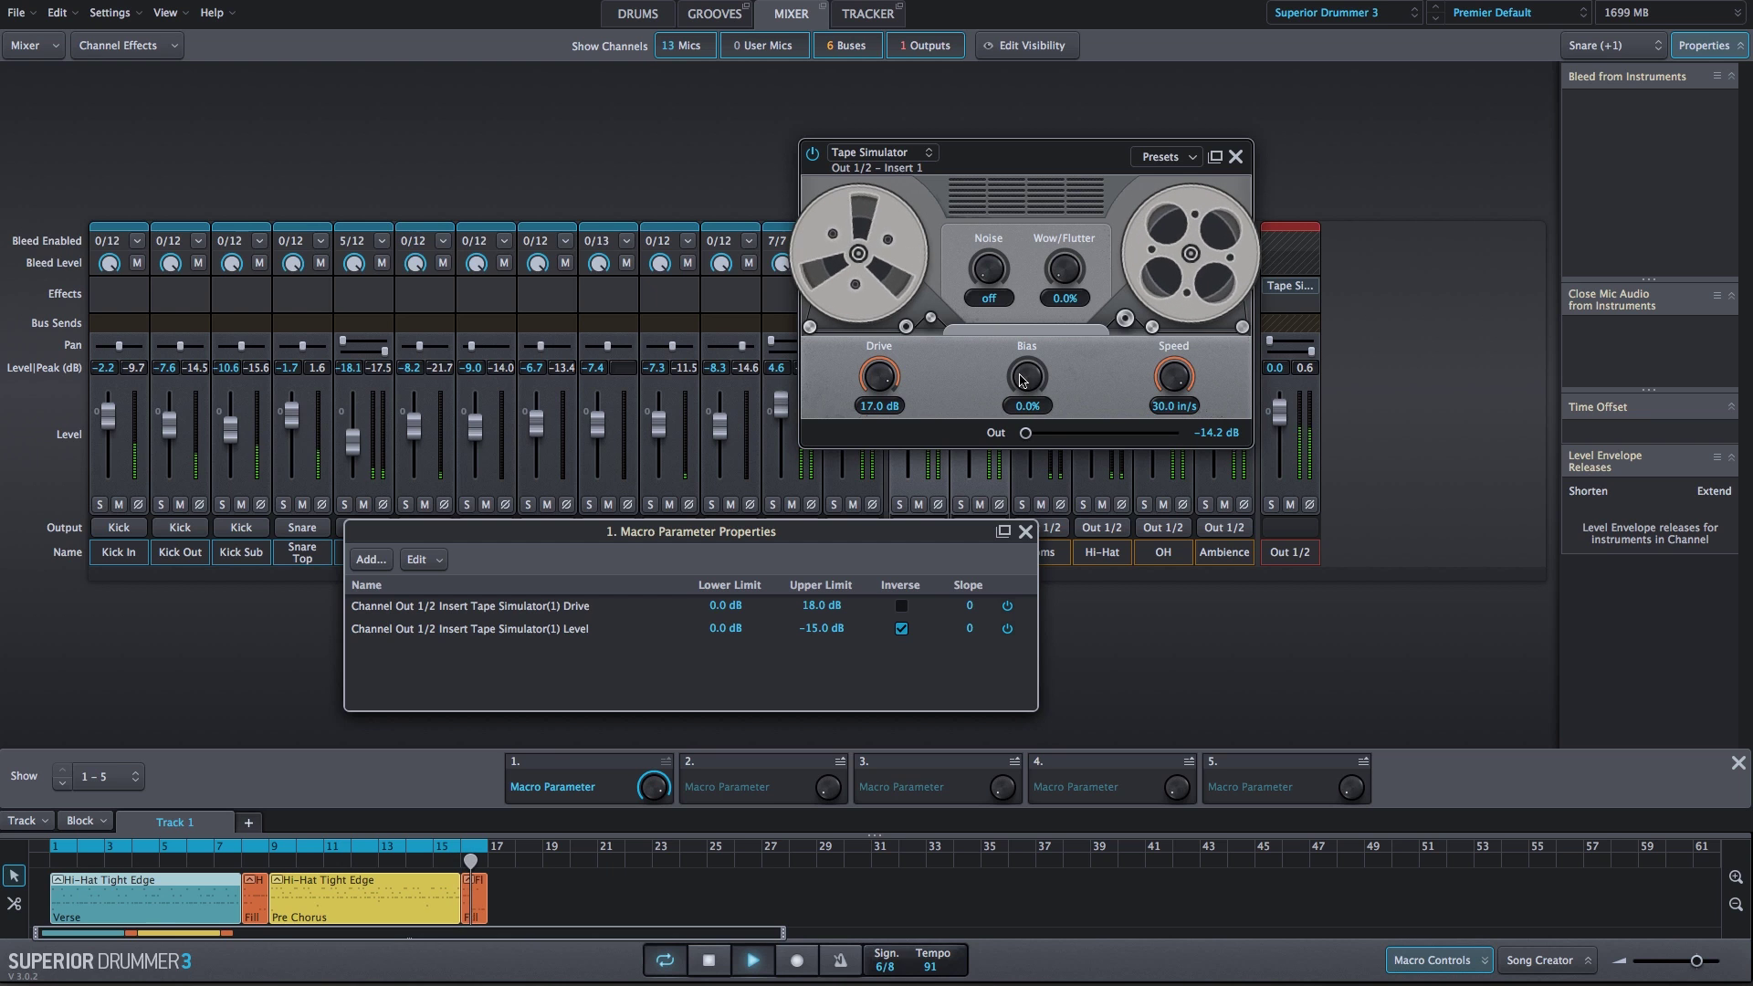
drag(1022, 379, 1023, 221)
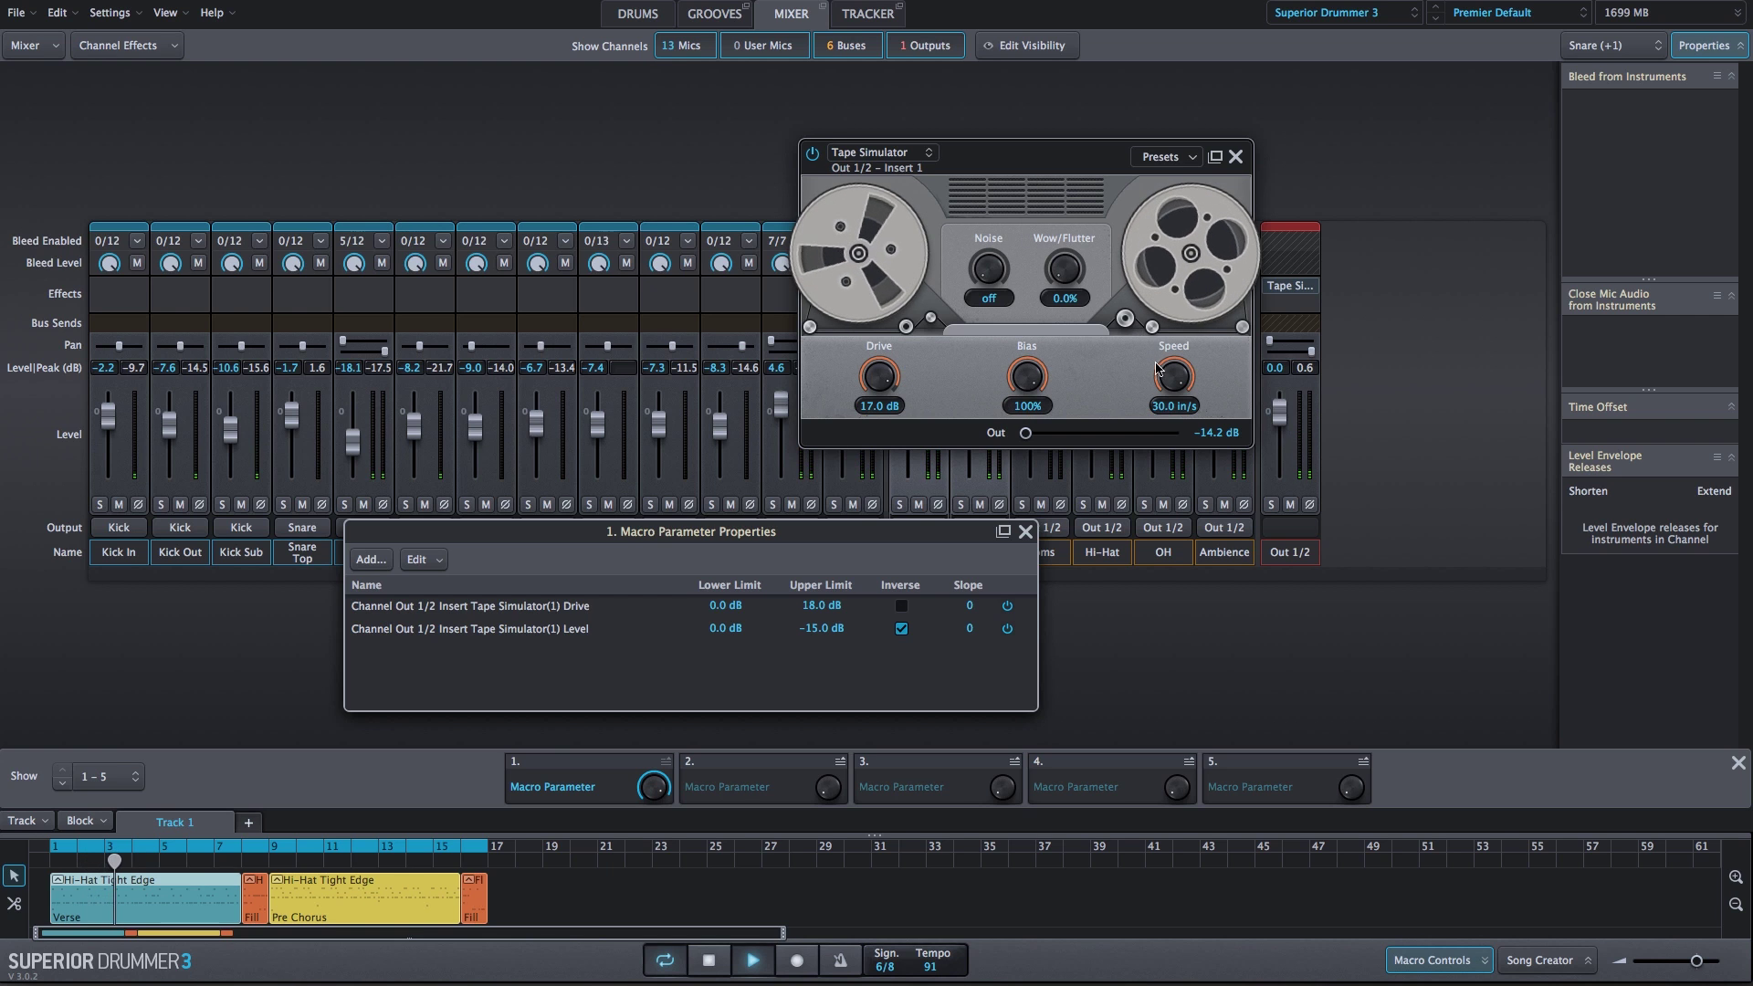
- Try speeds of 7.22, 3.75 and 12.0 in/s with Bias around 70% and 22.5%, ending at Bias 0.0%
drag(1157, 368, 1157, 496)
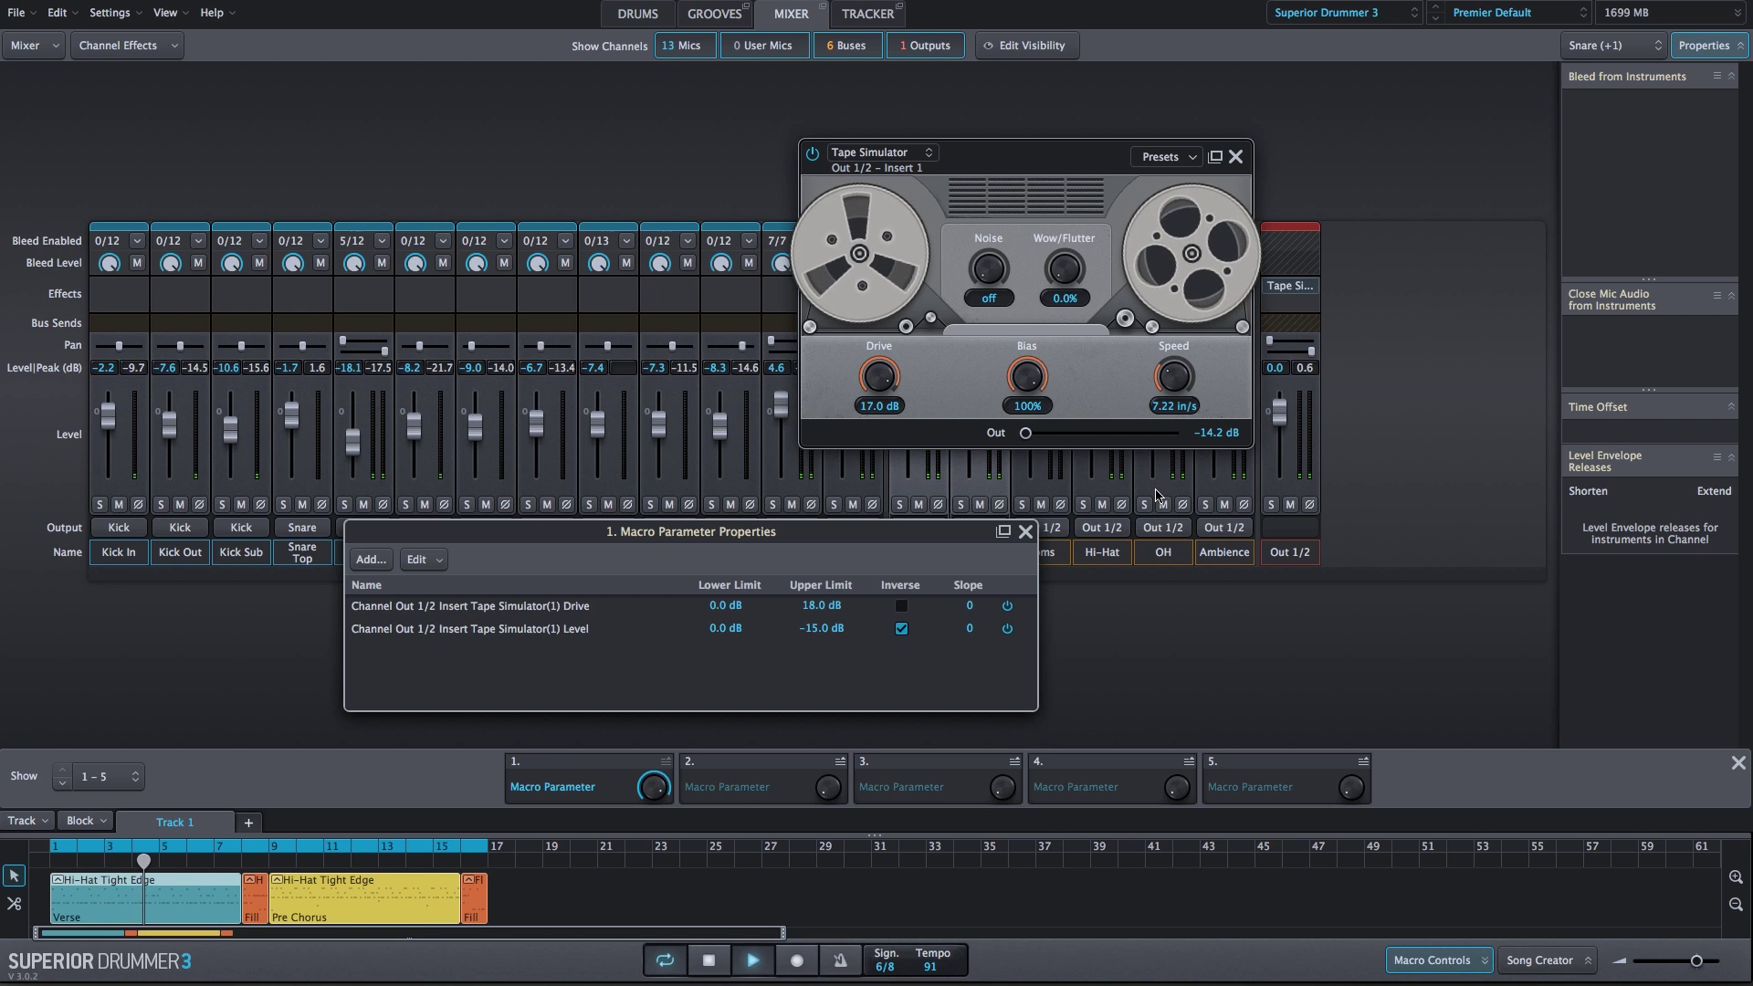
drag(1026, 376, 1026, 564)
drag(1167, 390, 1170, 464)
drag(1026, 386, 1026, 172)
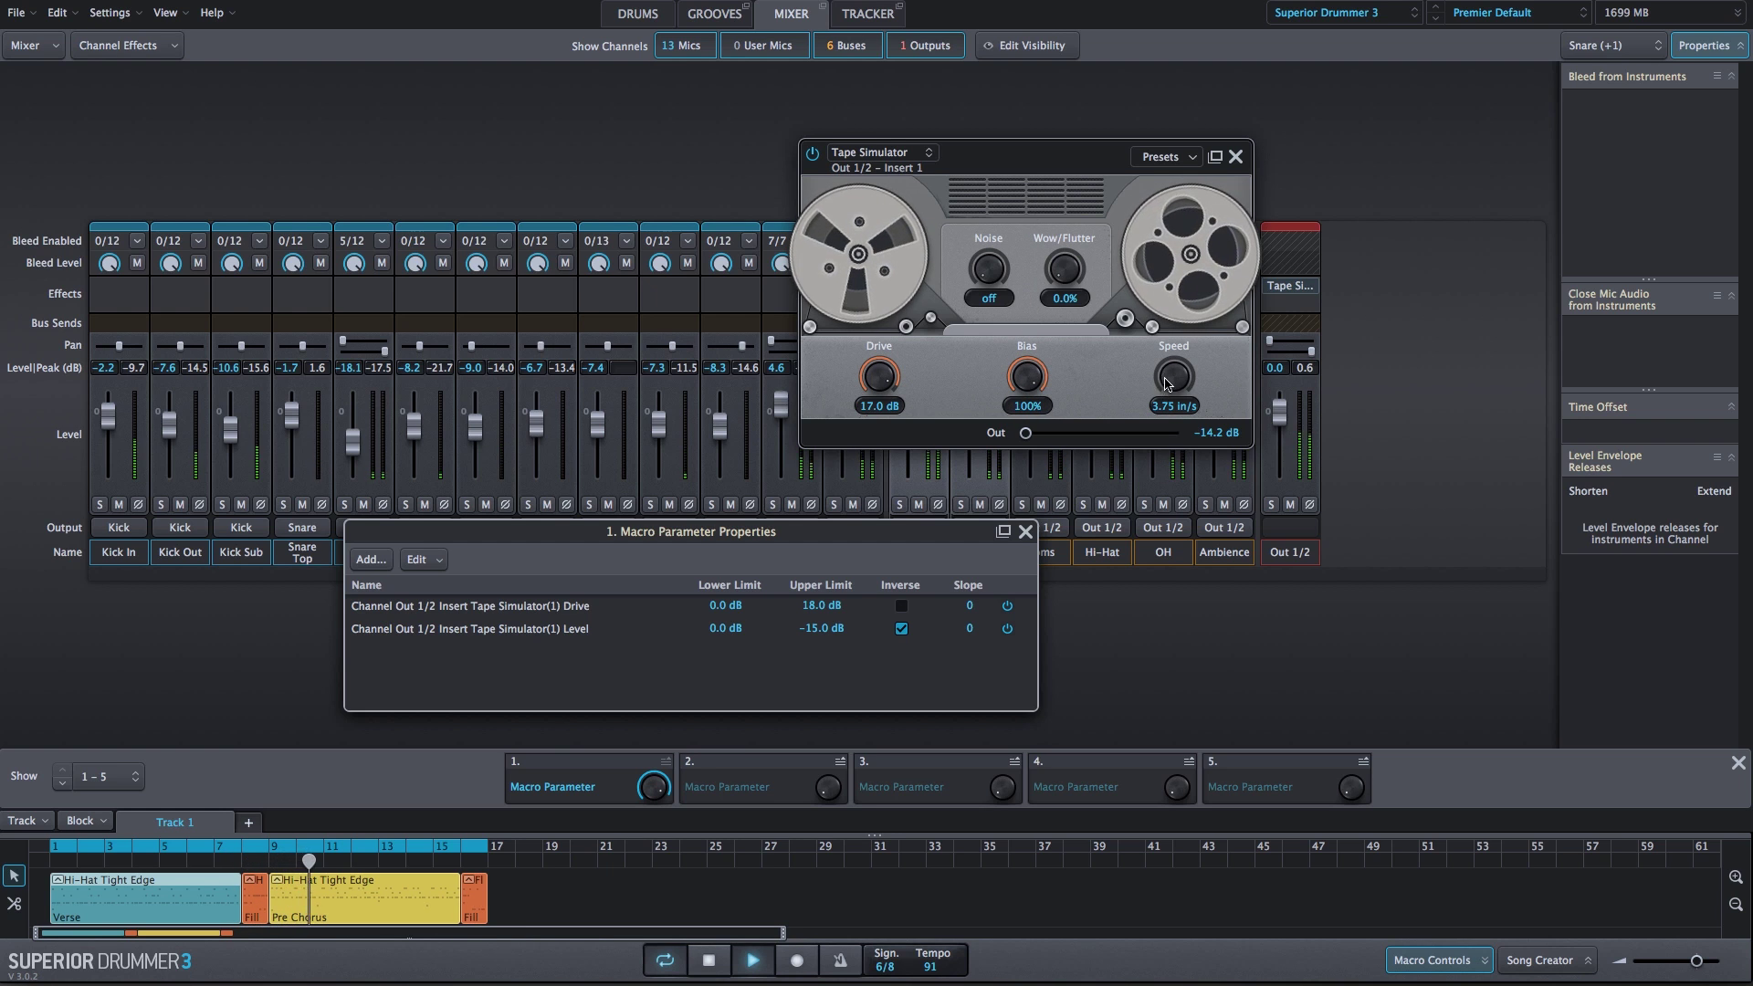
drag(1166, 383, 1172, 272)
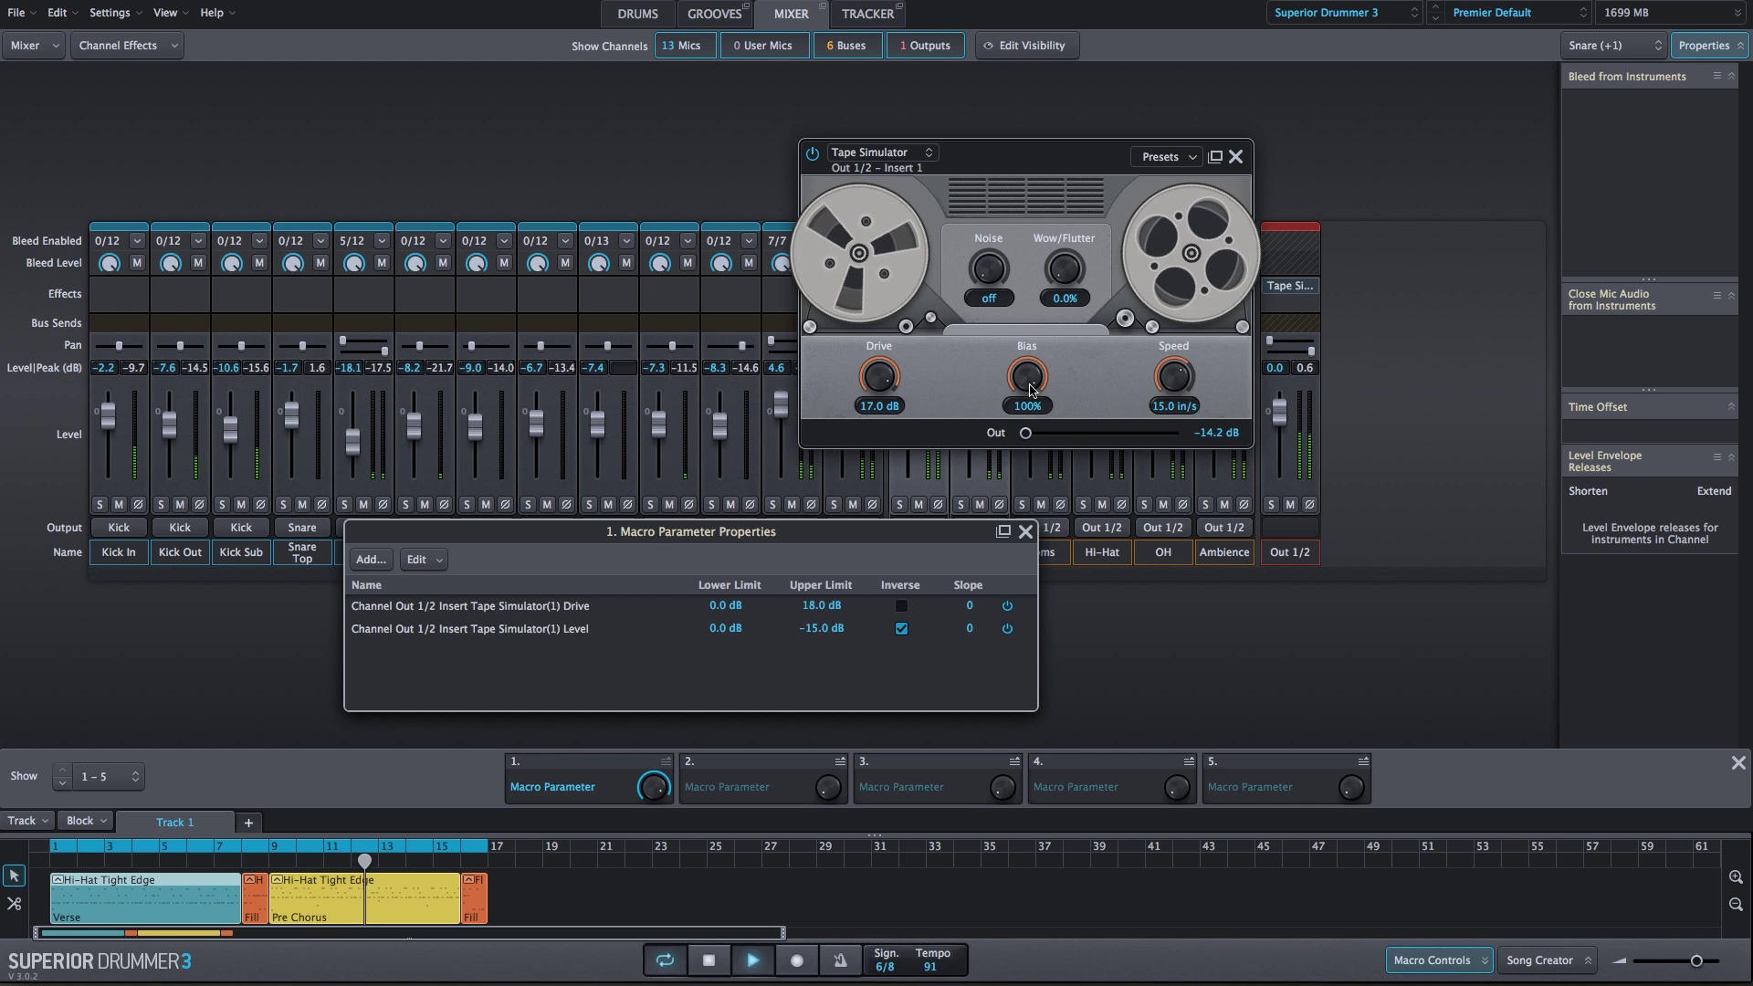
drag(1031, 390, 1026, 435)
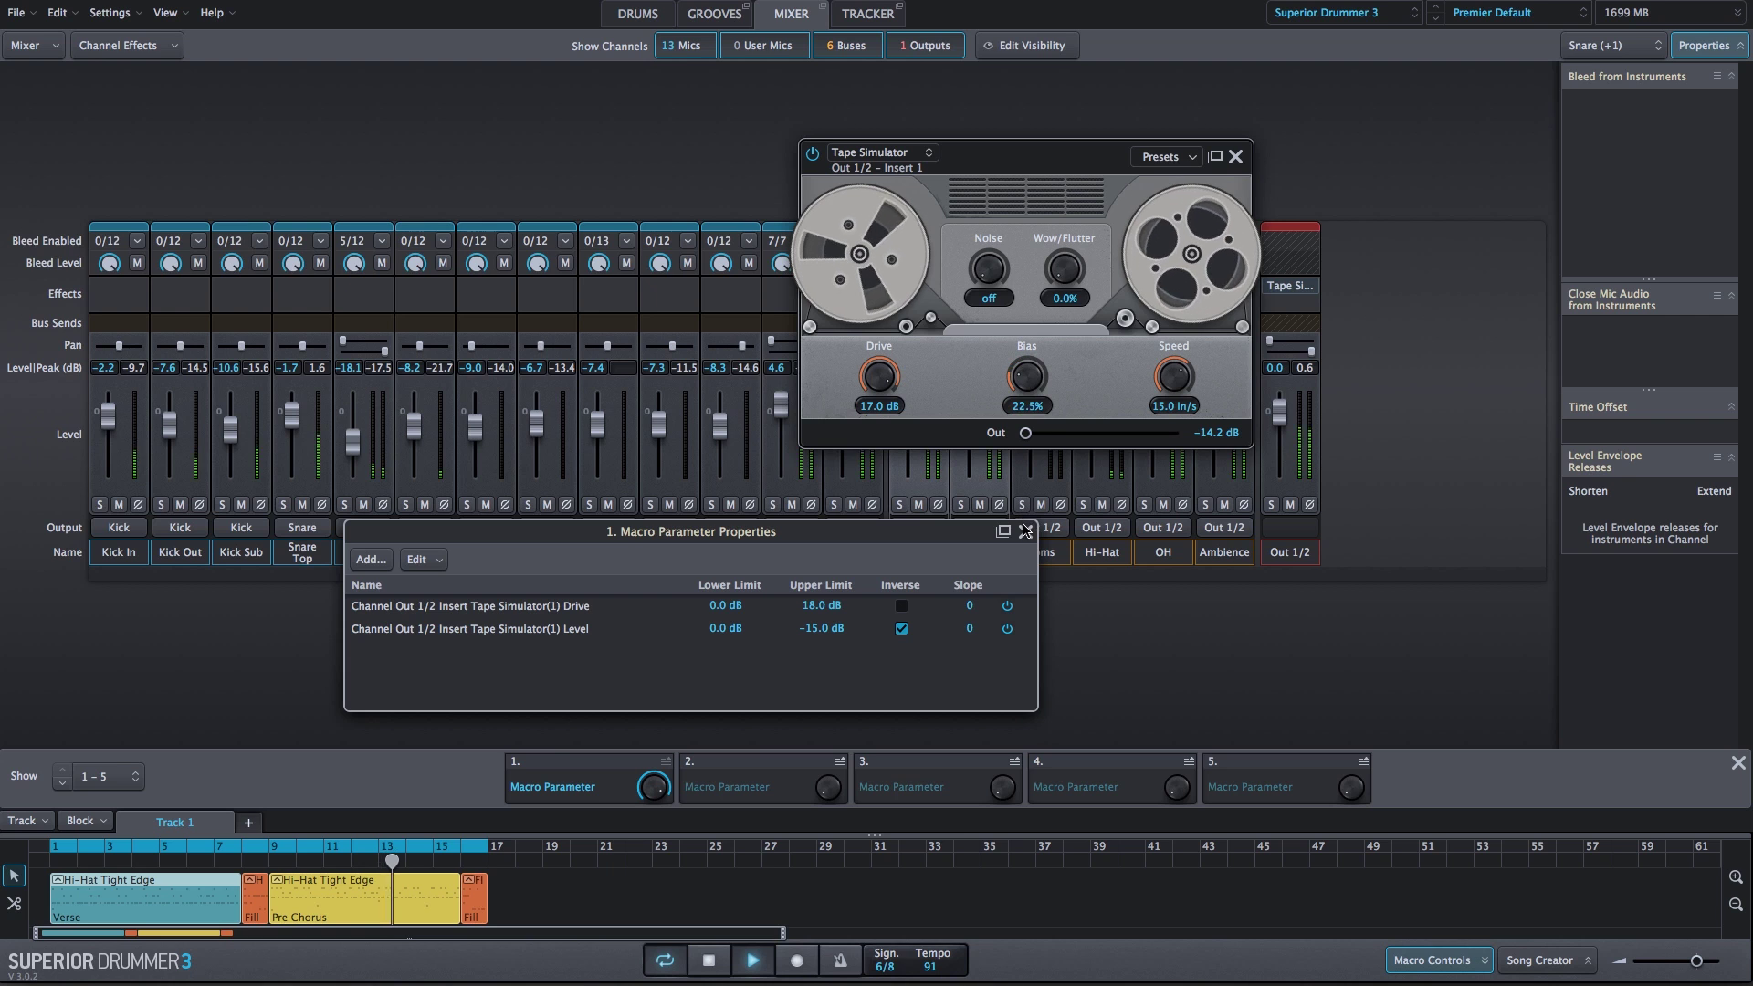
drag(1024, 525, 1025, 575)
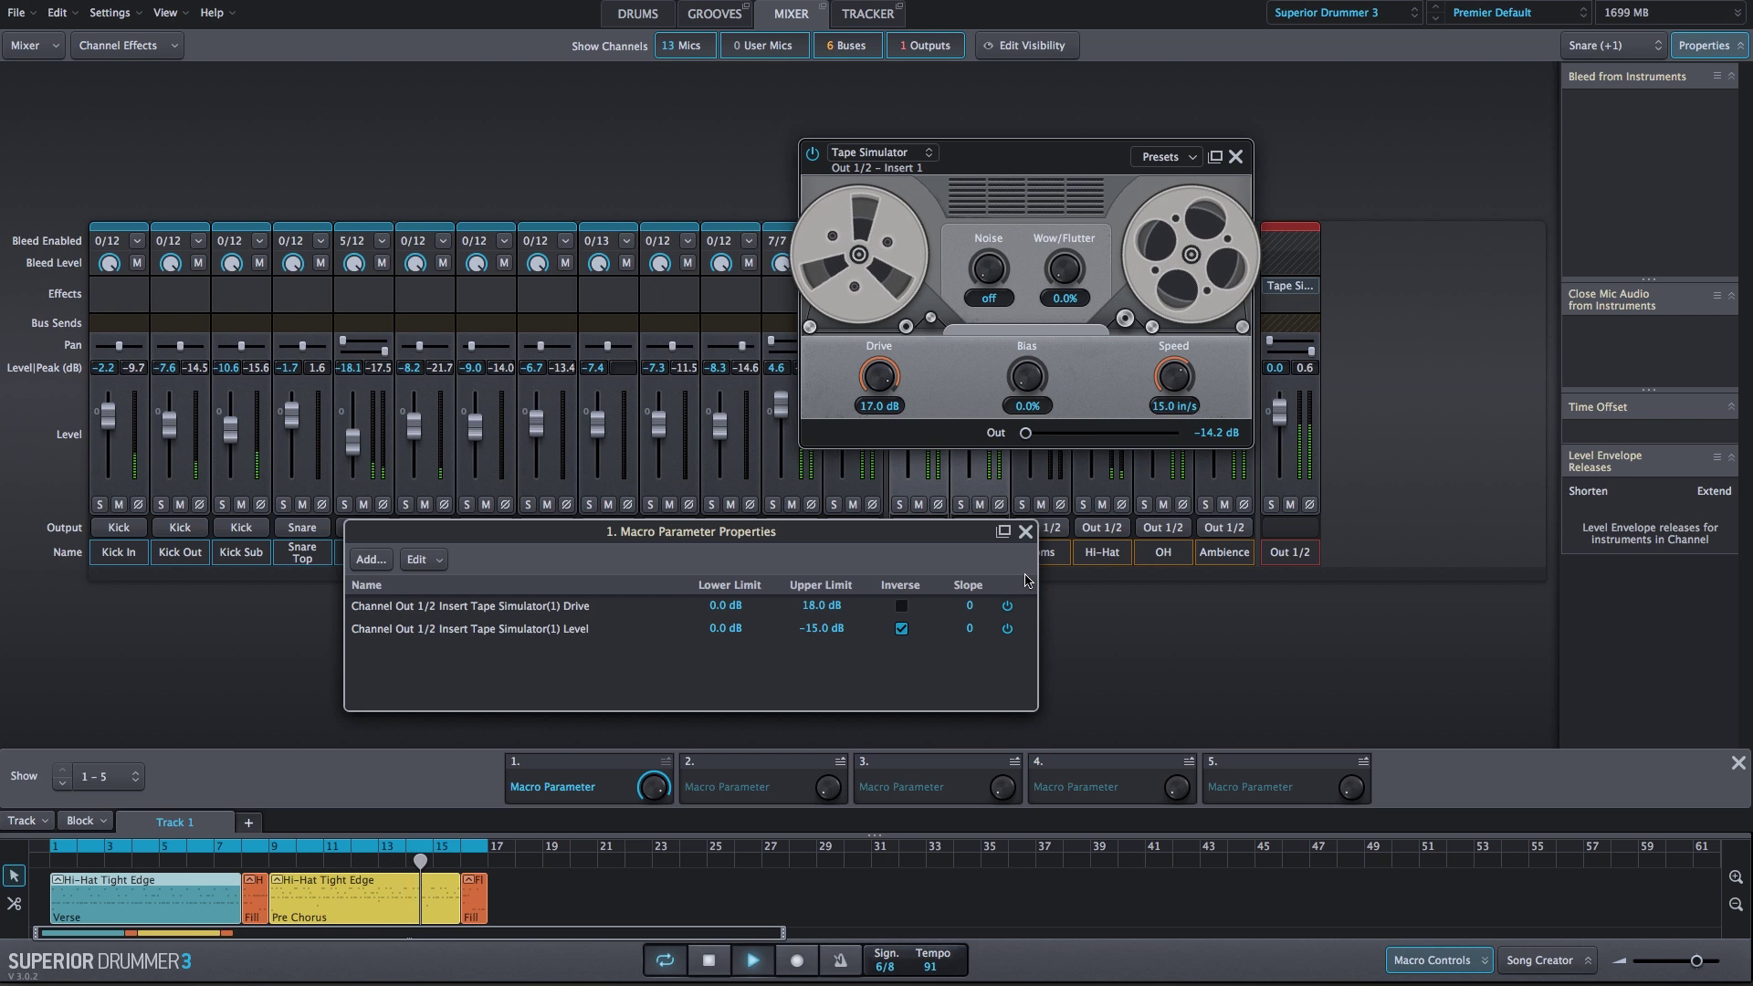
- Reset Bias to 50.0%, try Wow/Flutter at 100% and 23.5%, and reset tape speed to 15.0 in/s
double_click(1029, 378)
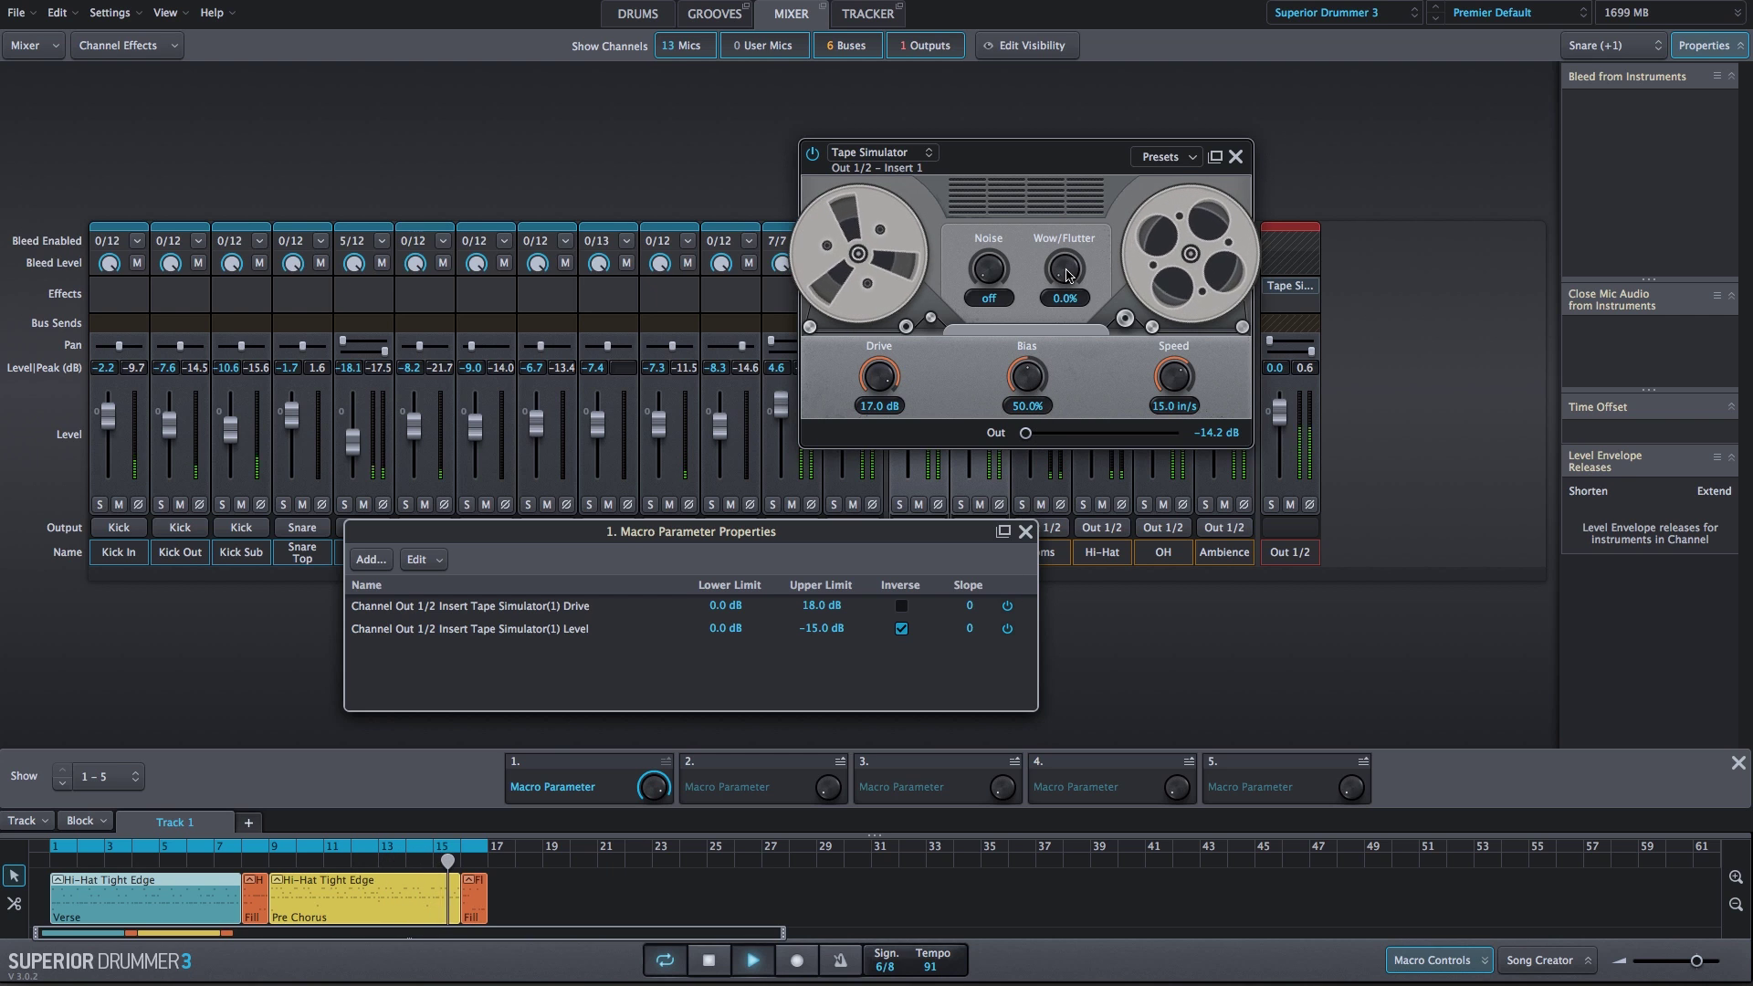
drag(1066, 276, 1079, 58)
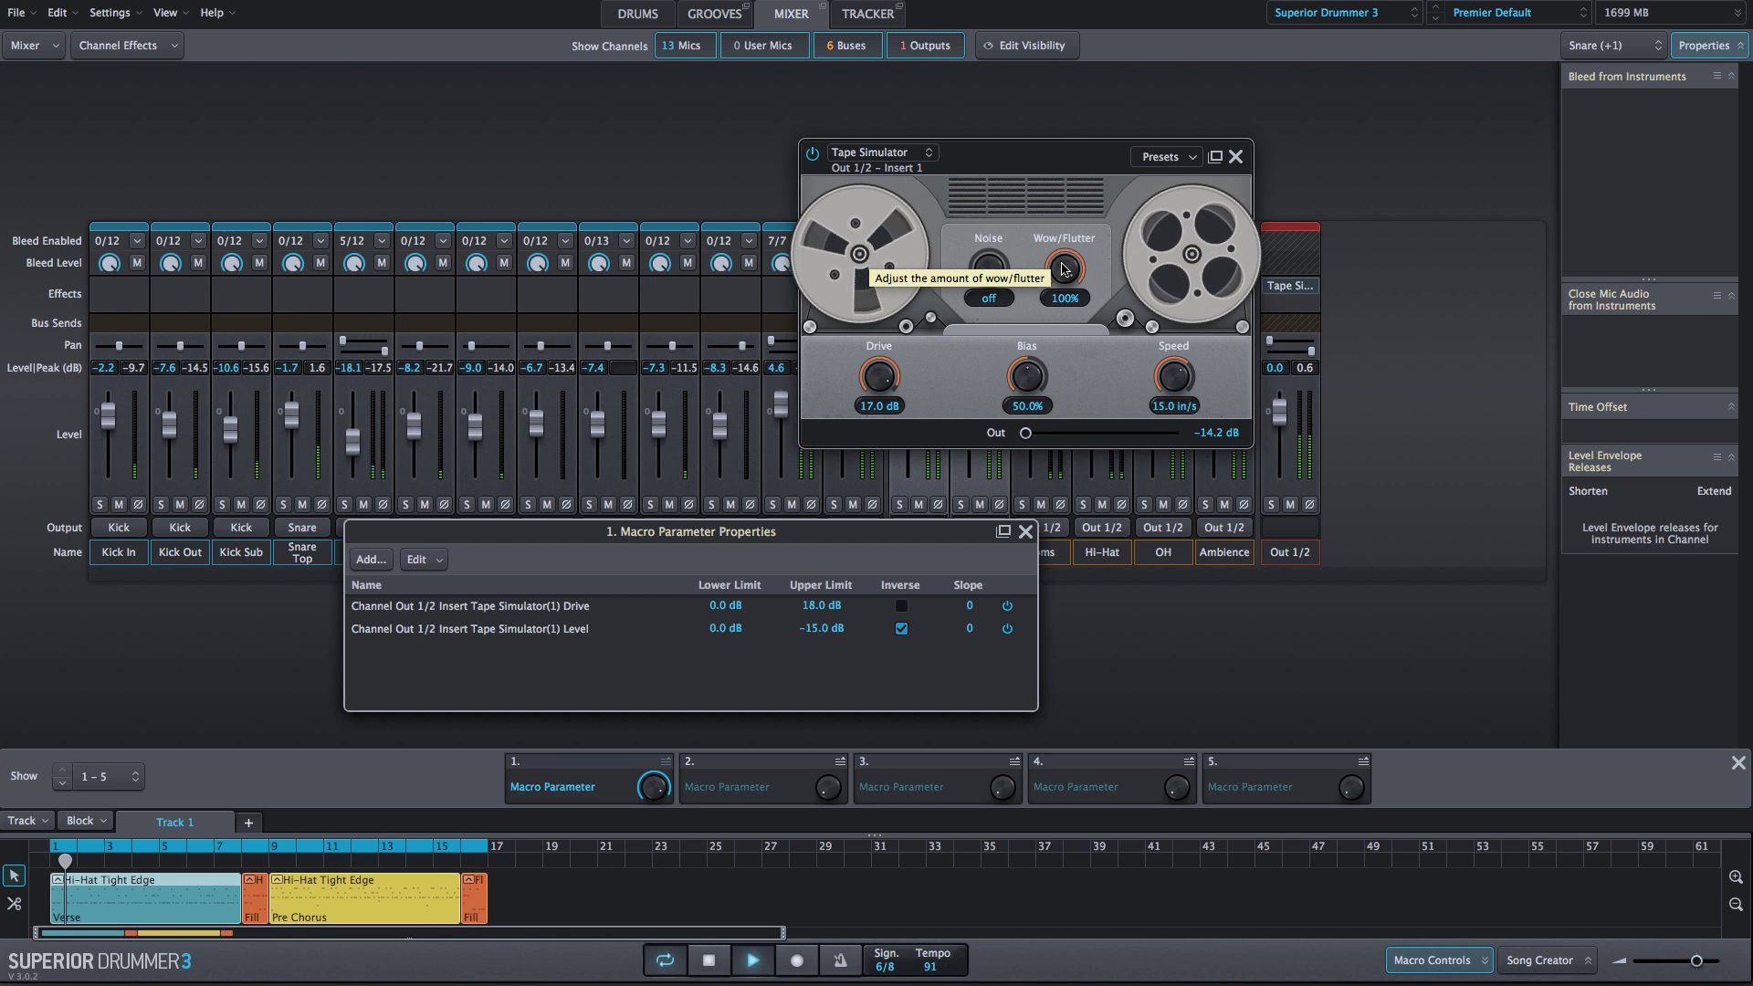
drag(1063, 266, 1059, 188)
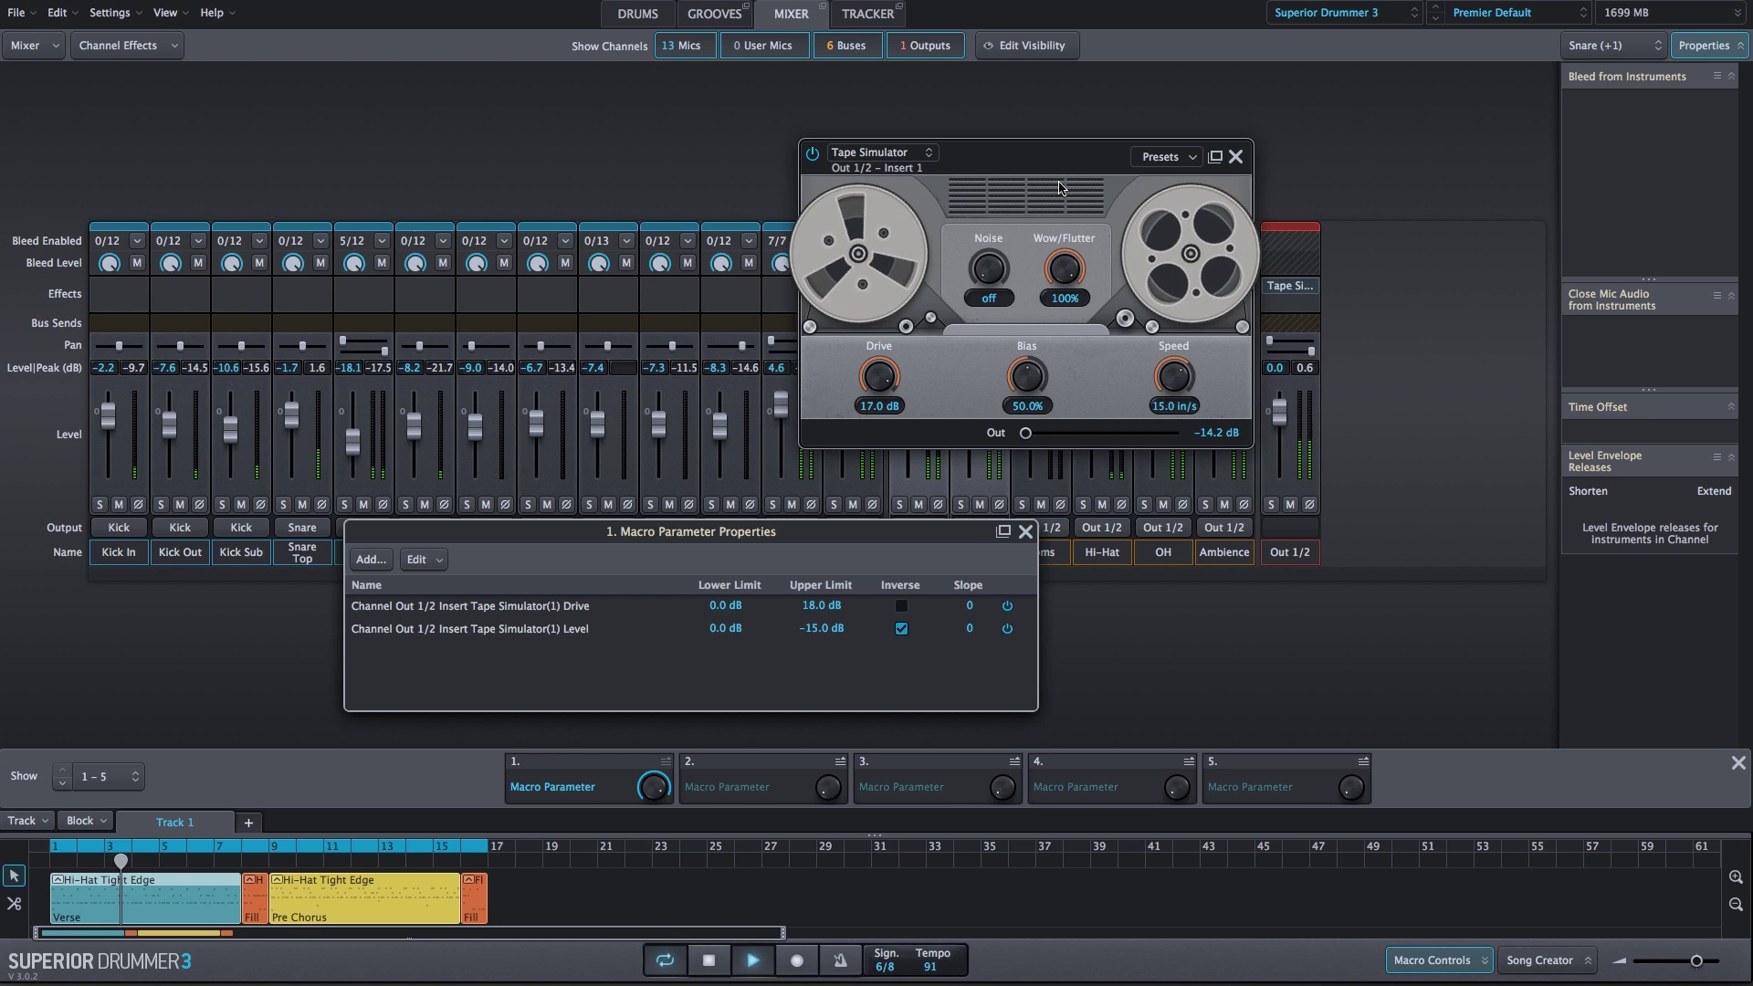
drag(1174, 384, 1162, 508)
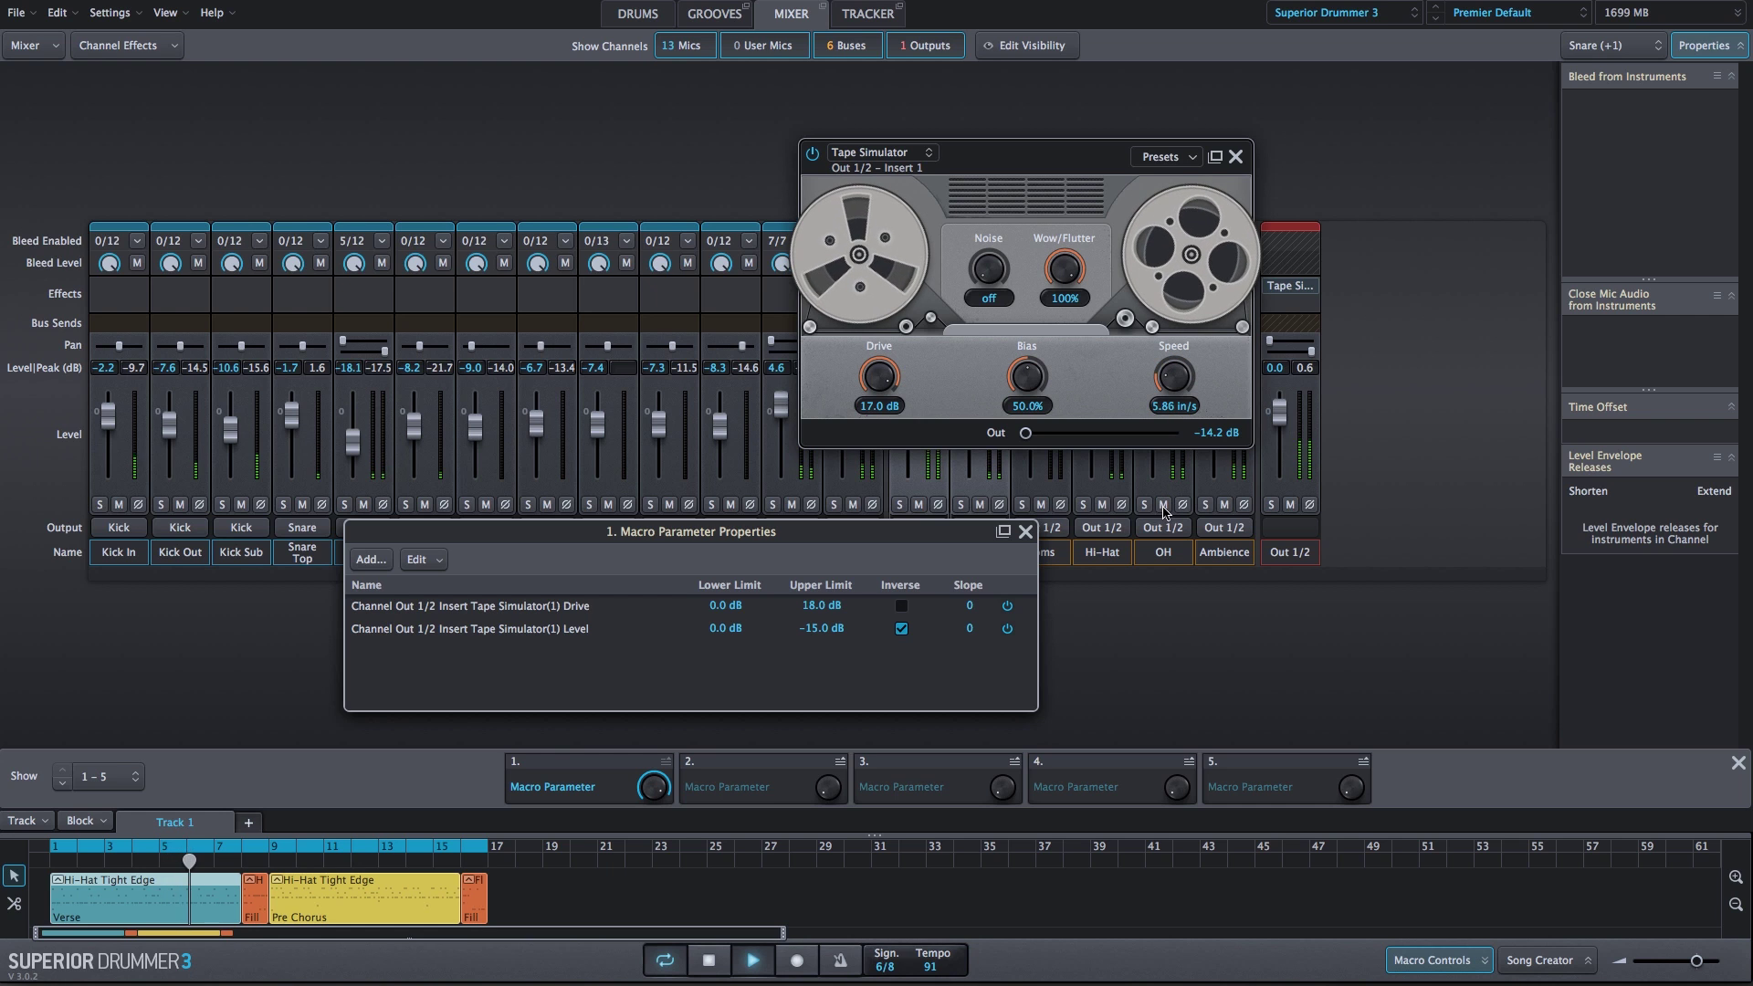
double_click(1173, 378)
- Sweep Bias between 100% and 0.0% and raise tape speed to 30.0 in/s, ending with Bias at 100%
drag(1027, 377, 1022, 252)
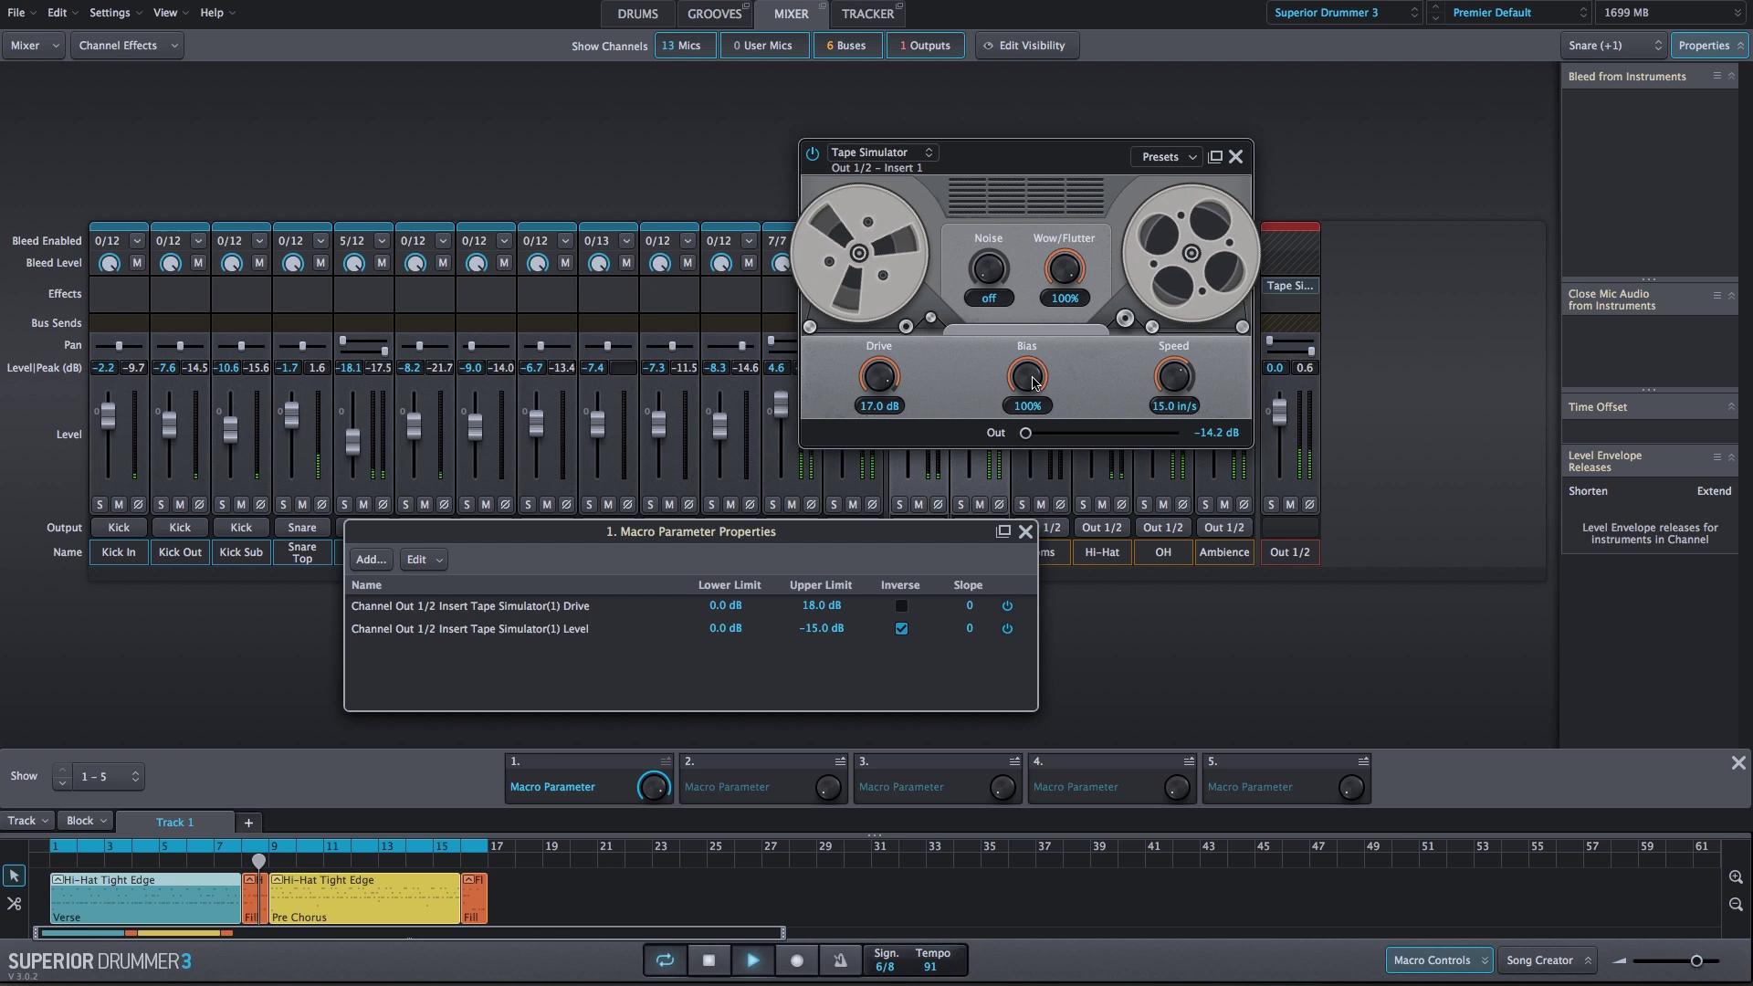
drag(1021, 537, 1020, 585)
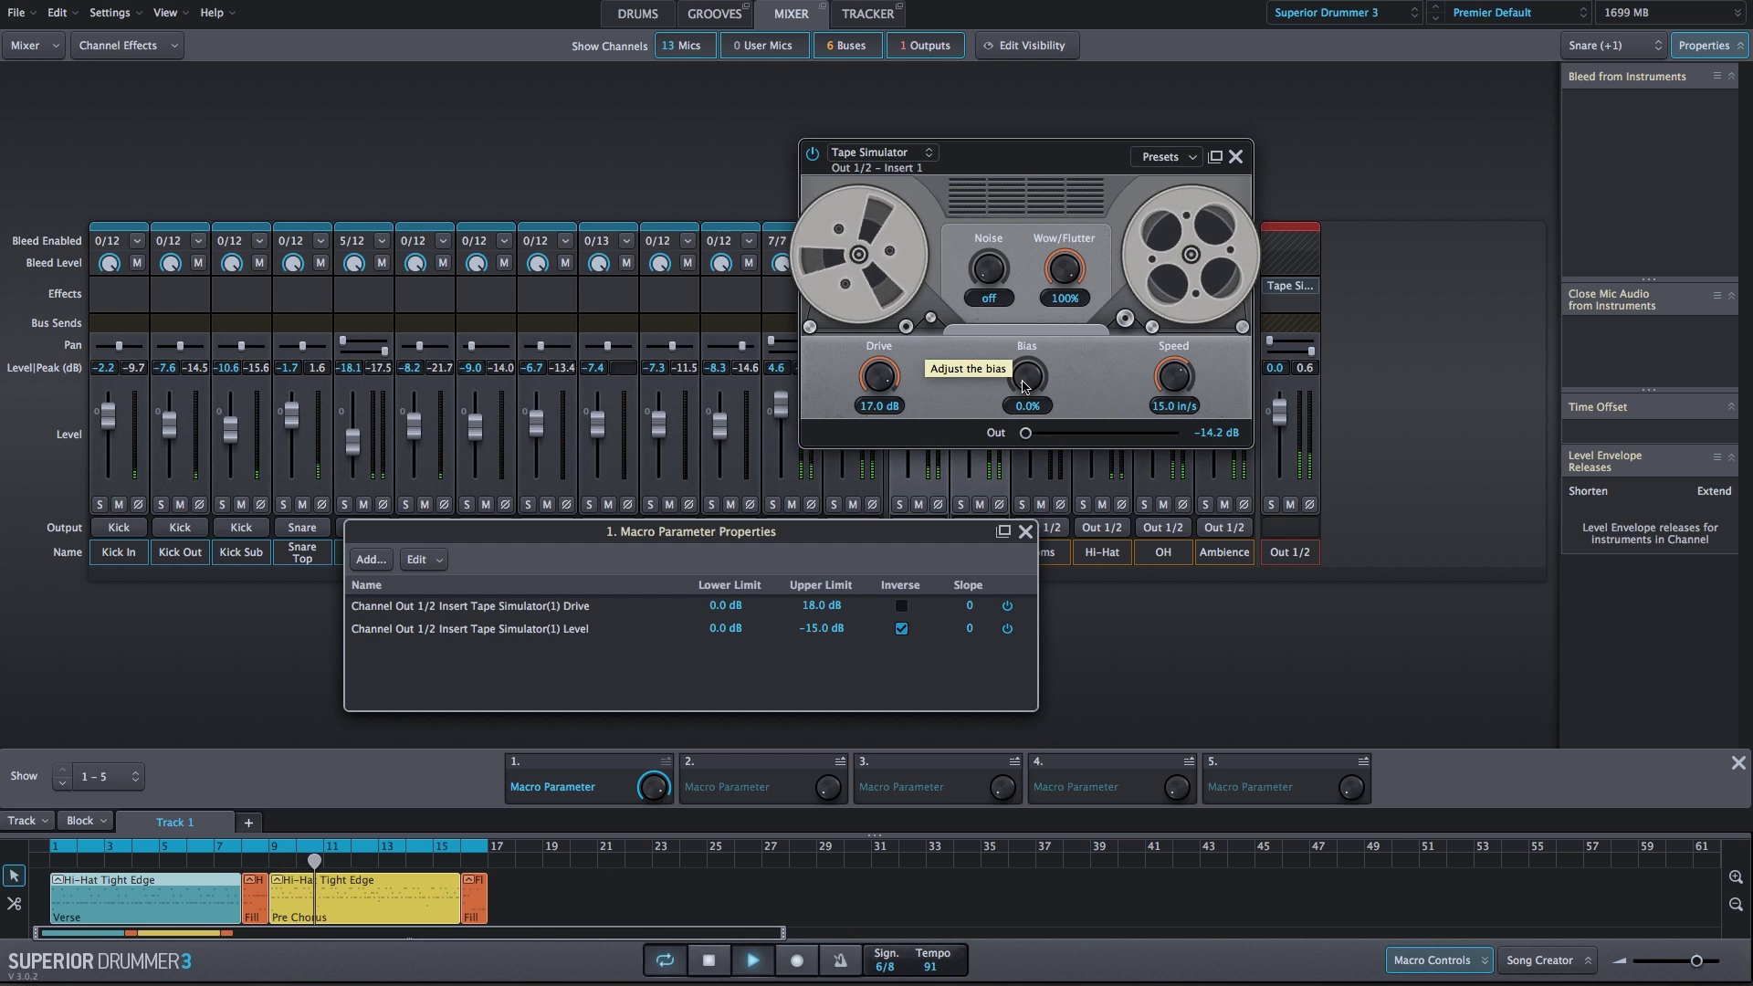
drag(1170, 375, 1168, 336)
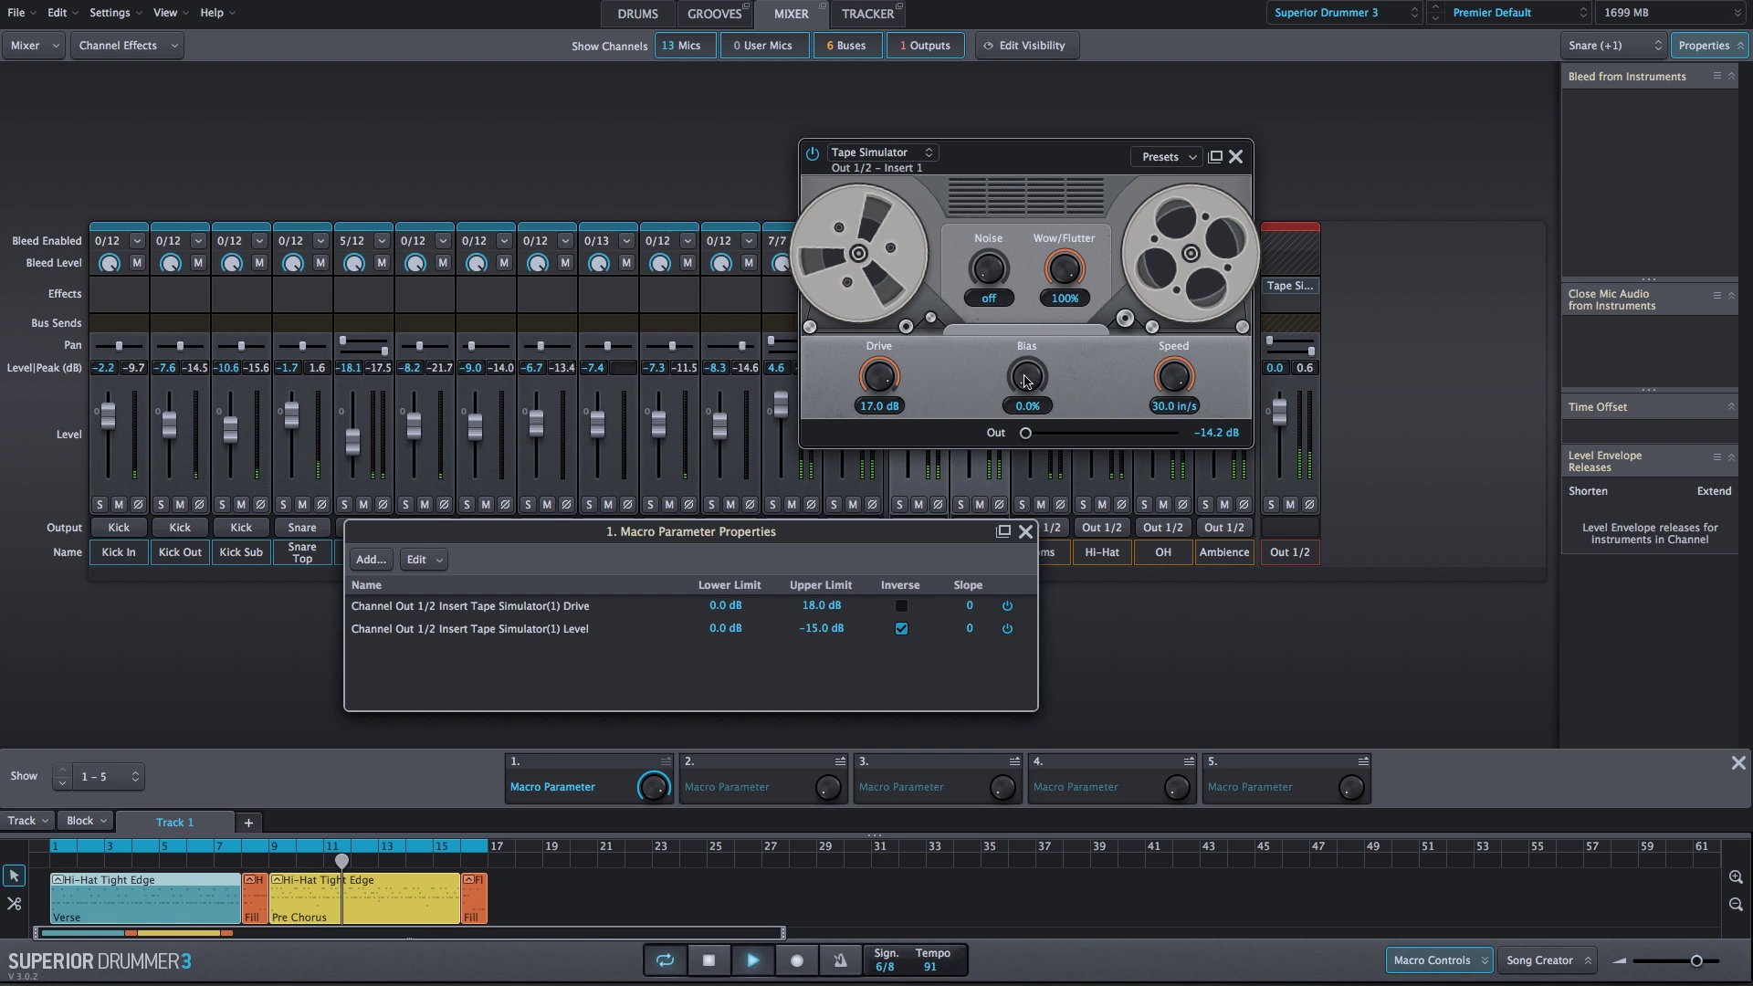
drag(1022, 378, 918, 444)
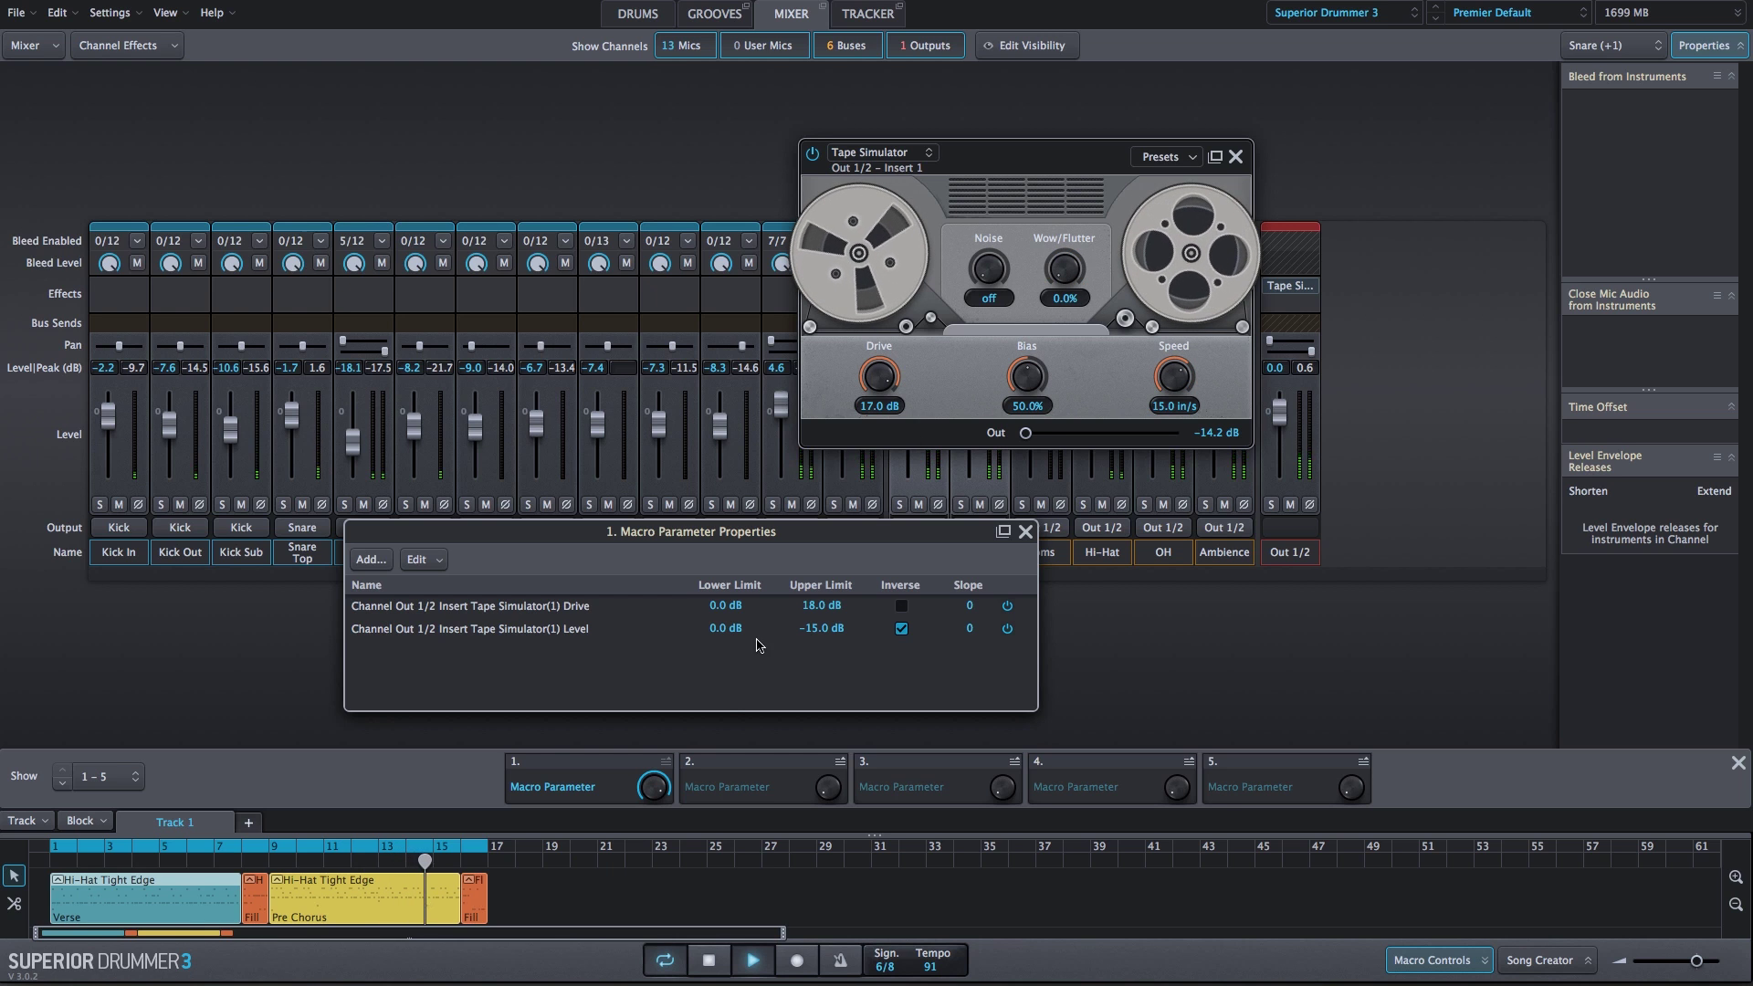
- Turn Macro Parameter 1 down near zero and close the Macro Parameter Properties and Tape Simulator windows
drag(654, 786, 654, 944)
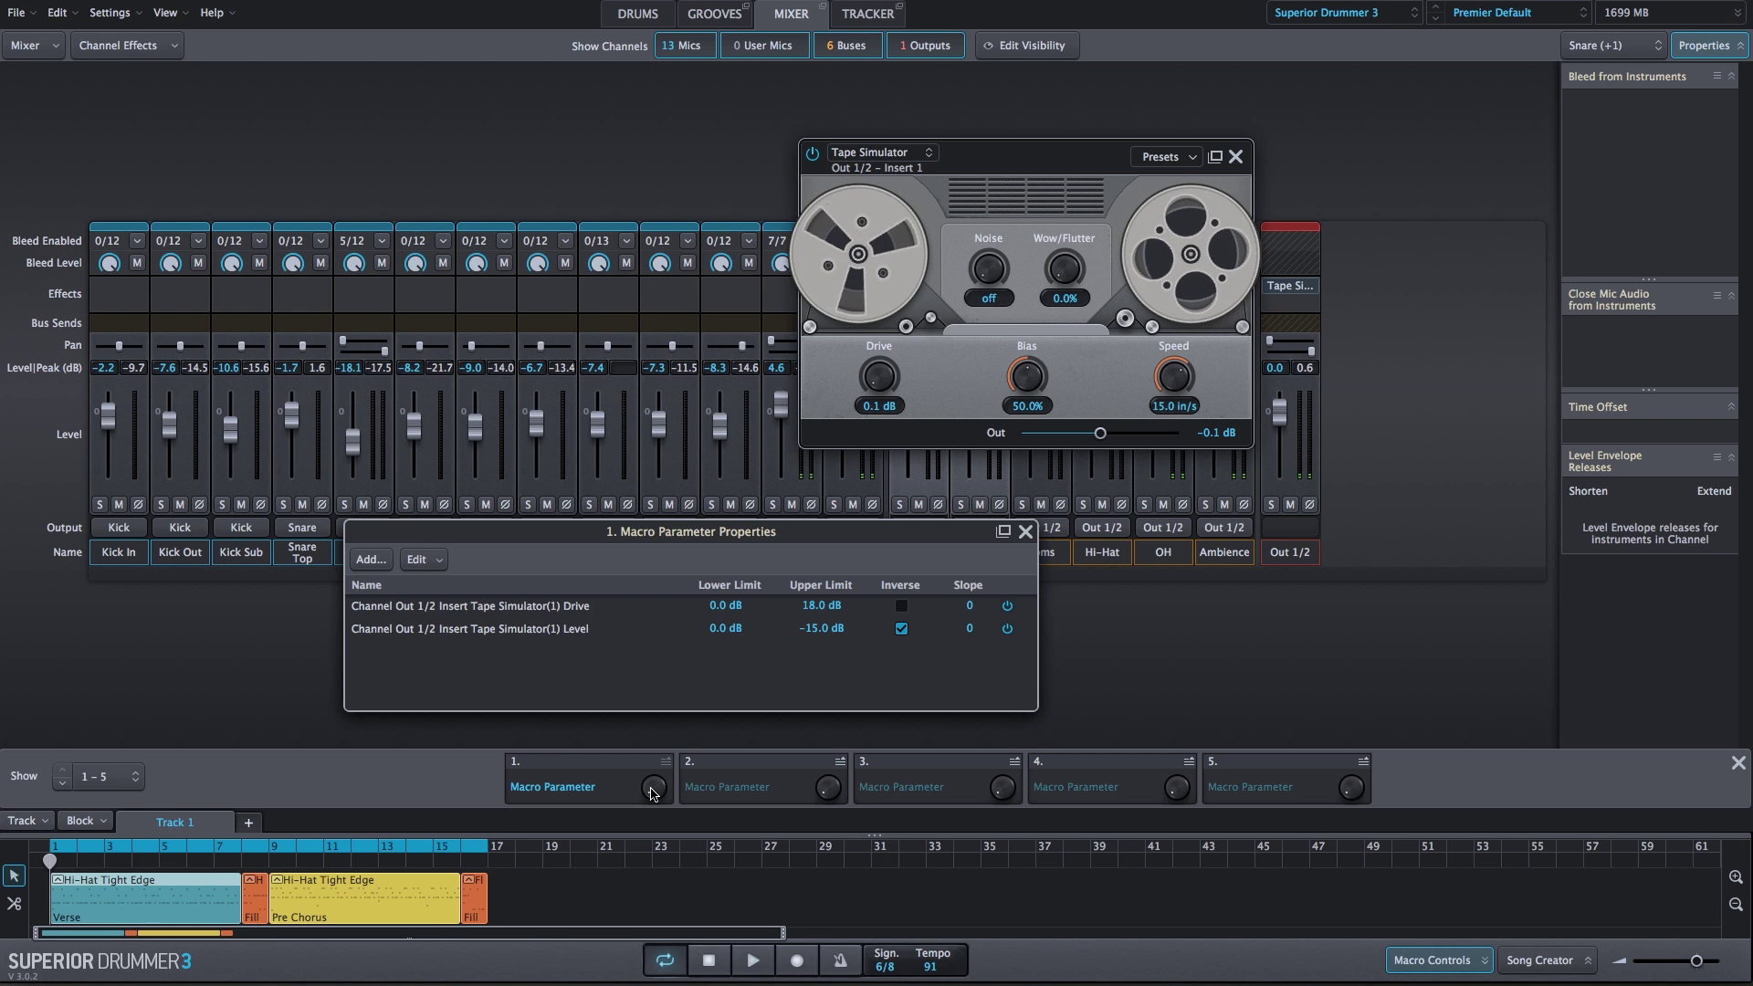
click(1025, 529)
click(1235, 157)
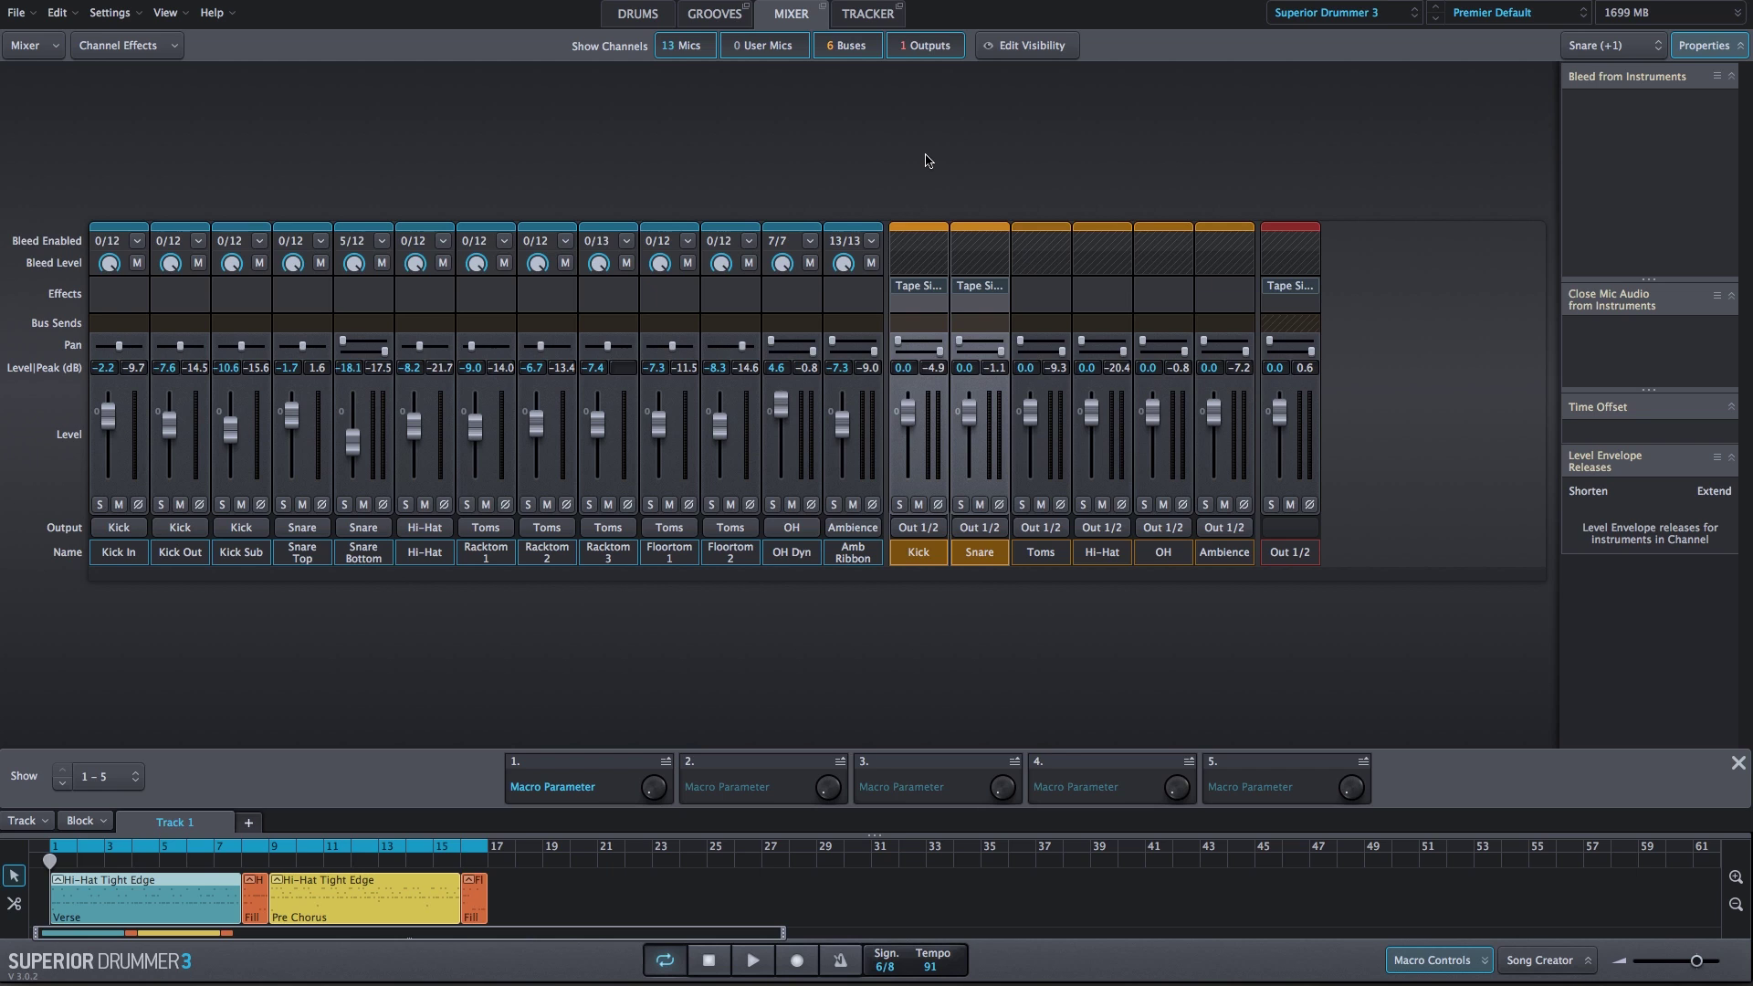